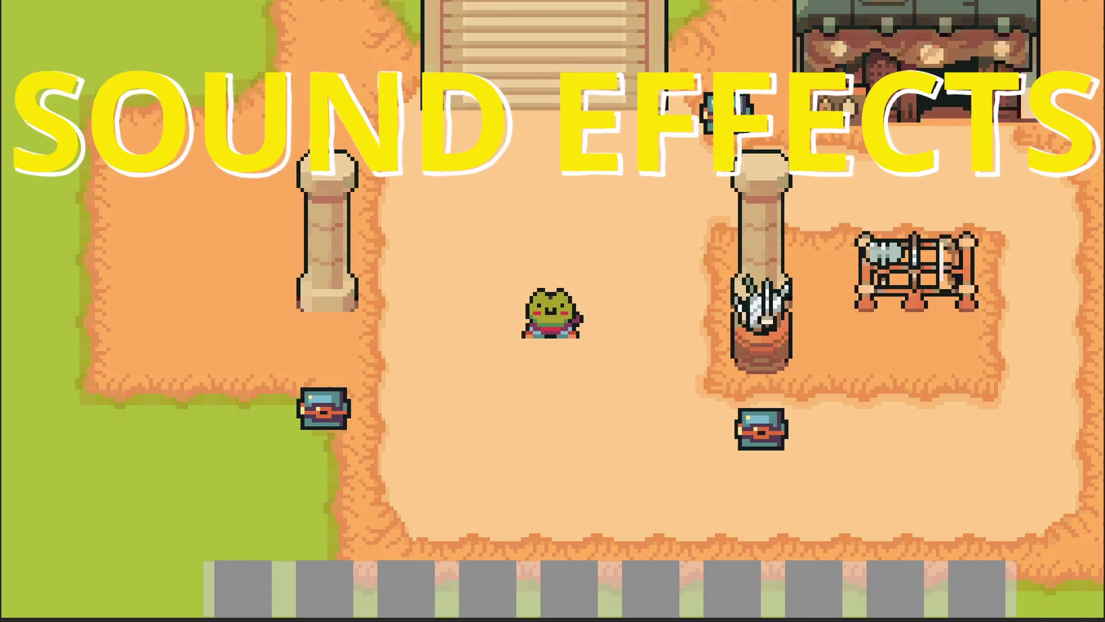
Walk the frog up the stairs and into the next area, then open the left chest for a potion.
key("Up")
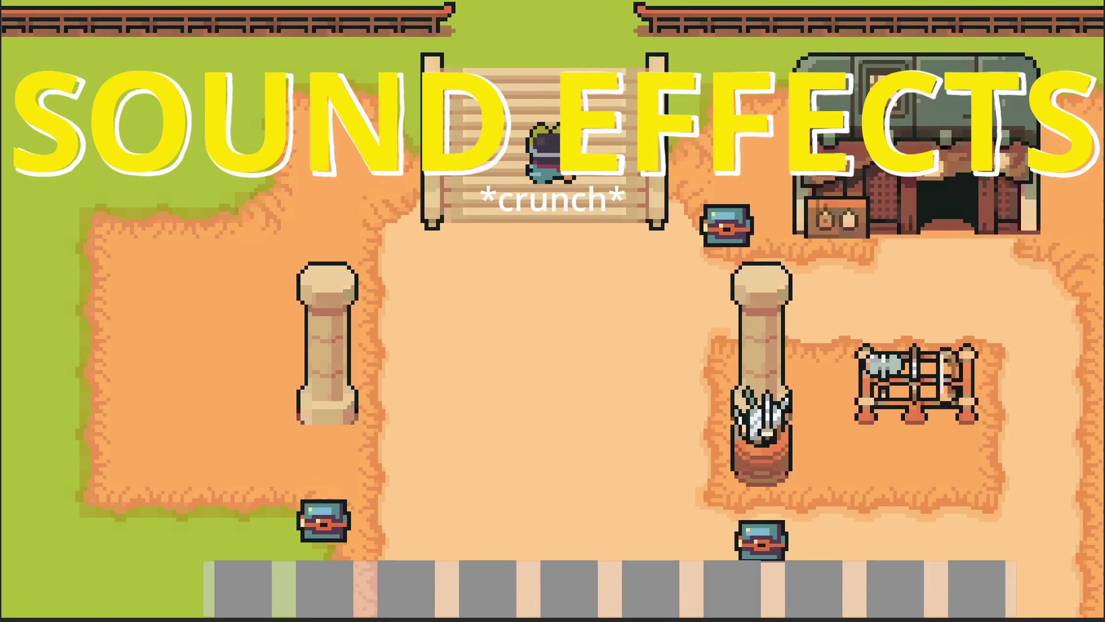
key("Down")
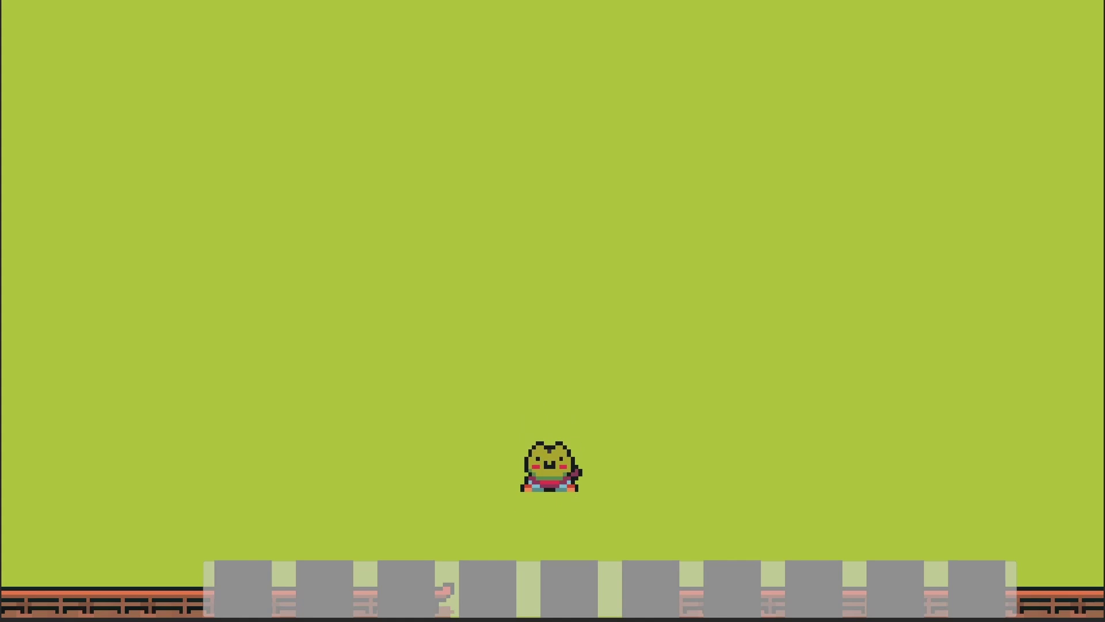
key("Down")
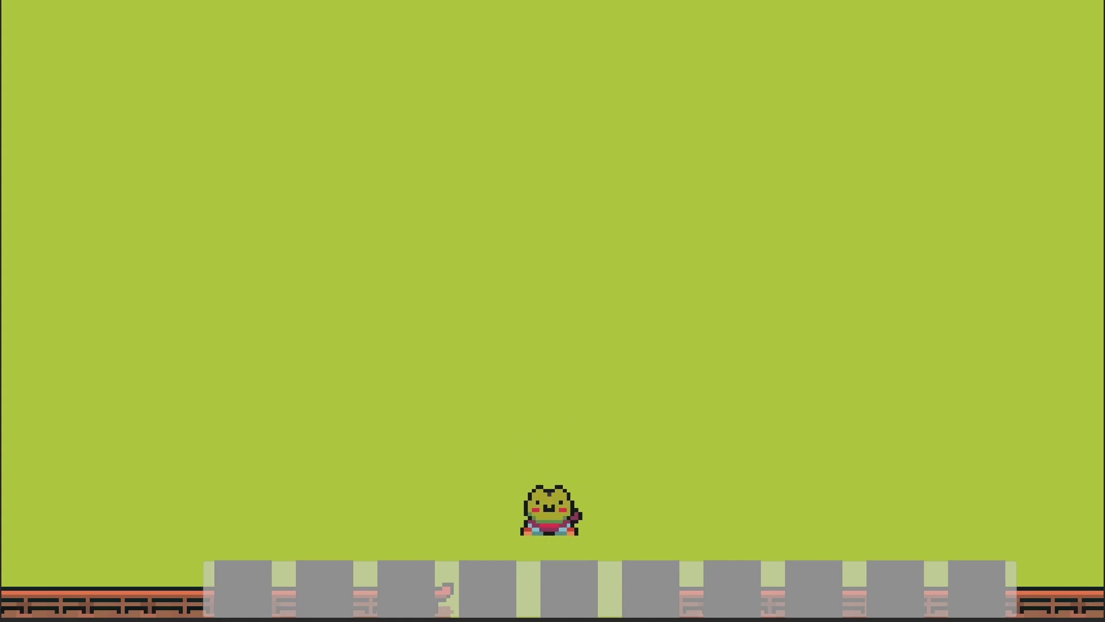
key("Down")
key("Up")
key("Left")
key("Right")
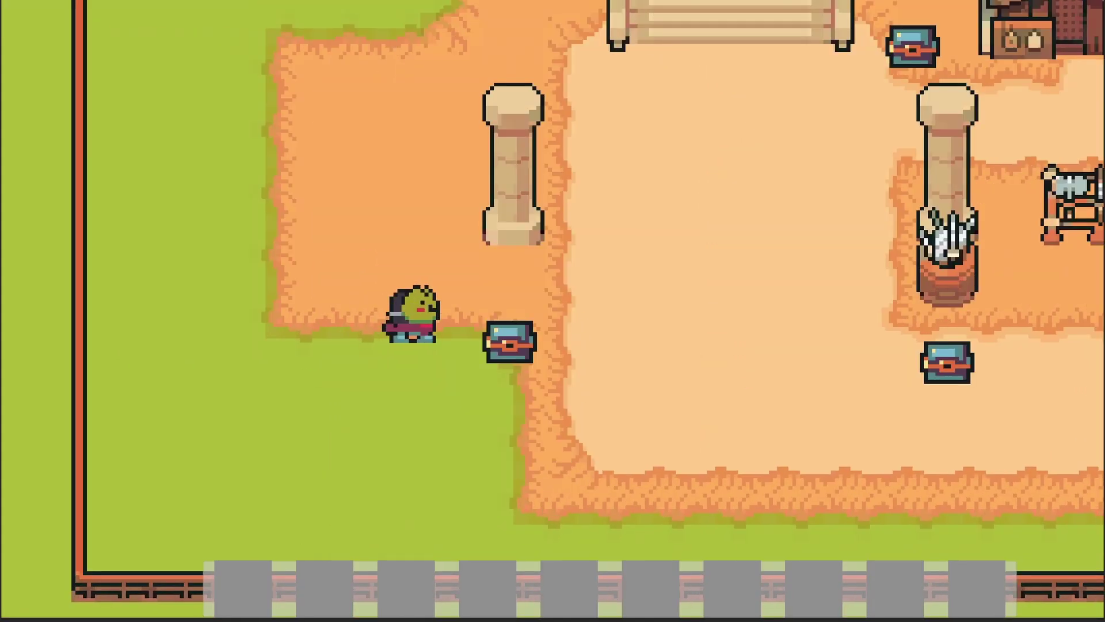
key("Right")
key("space")
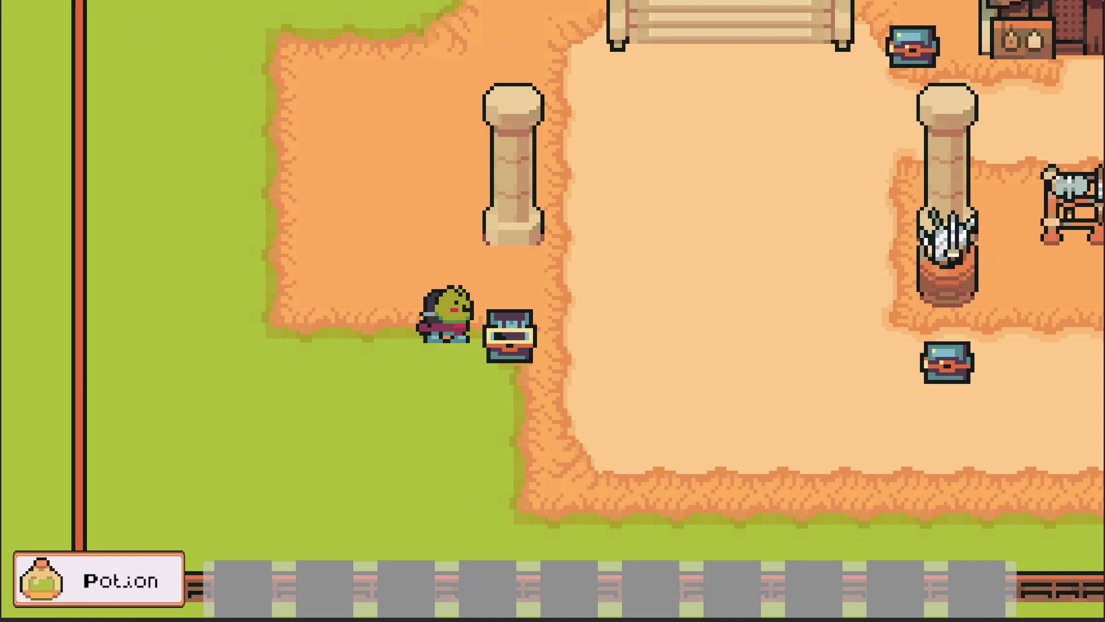
key("Right")
Open the second chest and turn the sound volume down on the menu's Settings page.
key("Escape")
left_click(821, 92)
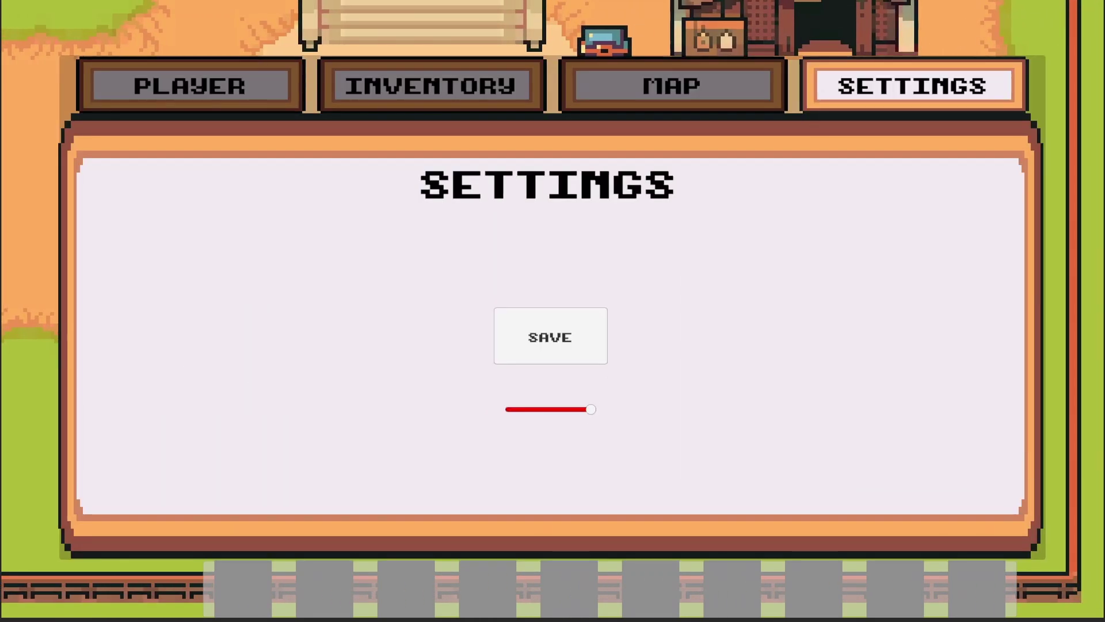
key("Escape")
key("space")
key("Escape")
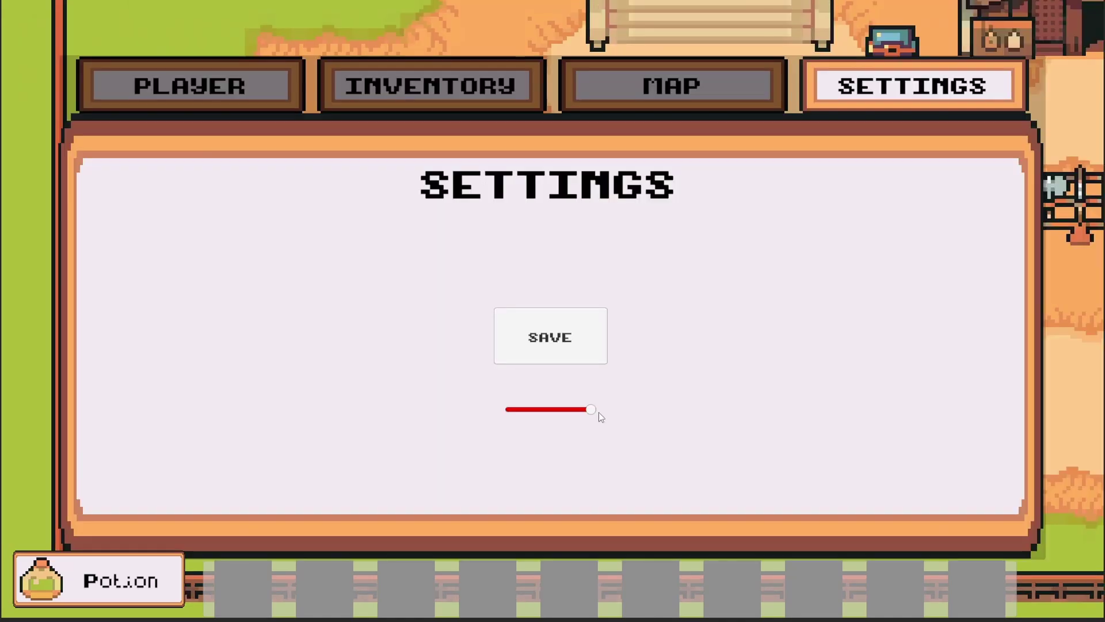
left_click_drag(591, 409, 530, 423)
key("Escape")
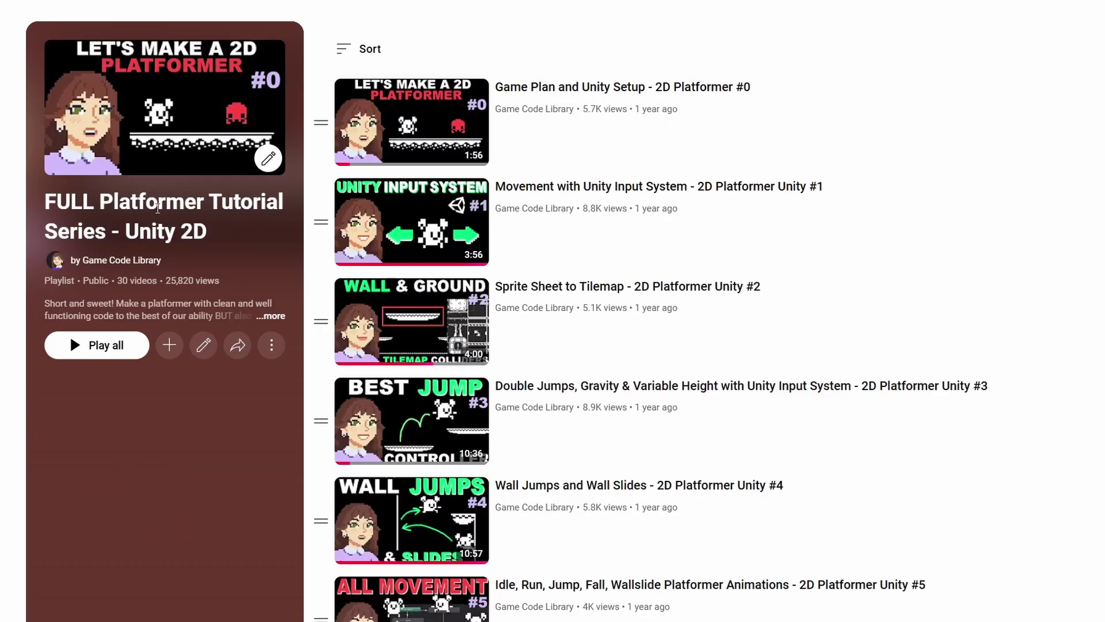
Open video #26, 'Add a Sound Effect Manager to Your Game', from the platformer playlist.
scroll(943, 327, "down", 20)
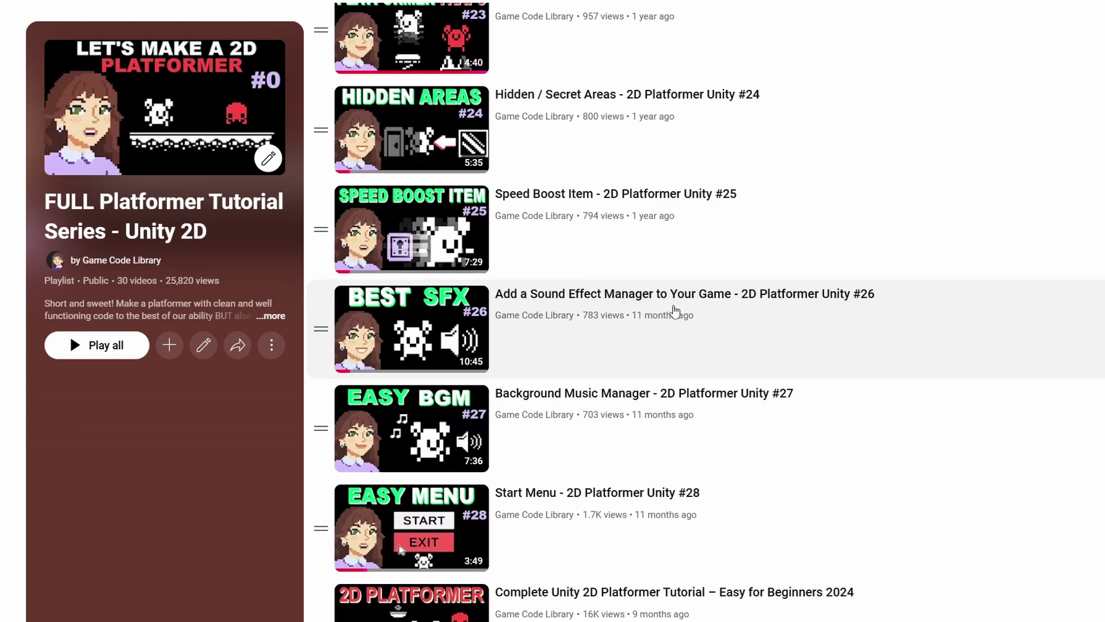
left_click(707, 310)
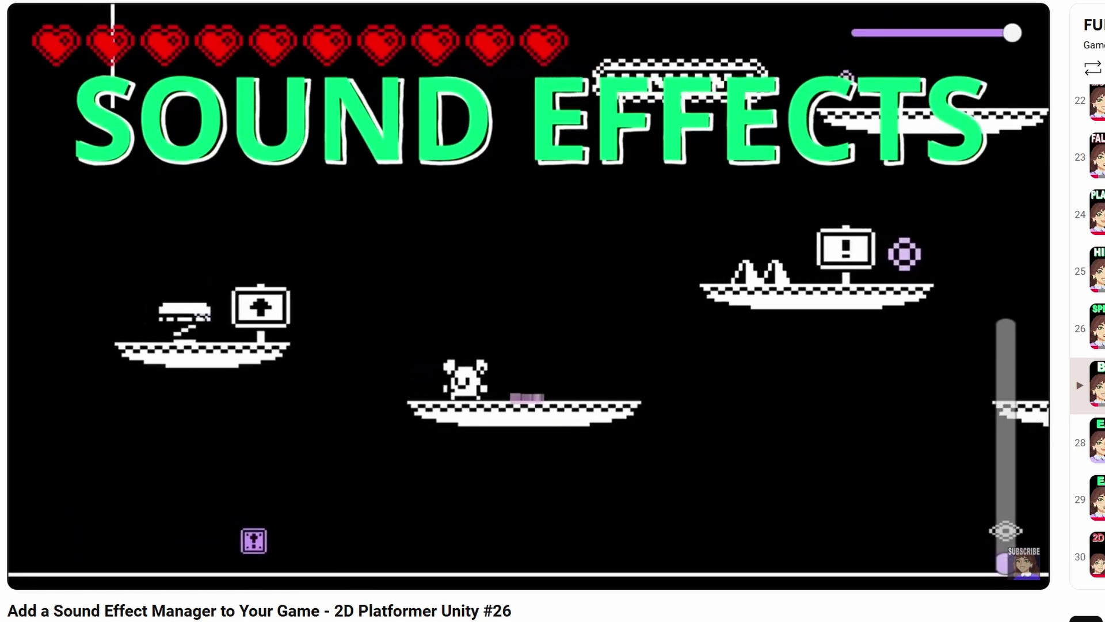
Pause the #26 video on the scripts slide, then skip ahead past 4:32.
left_click(593, 317)
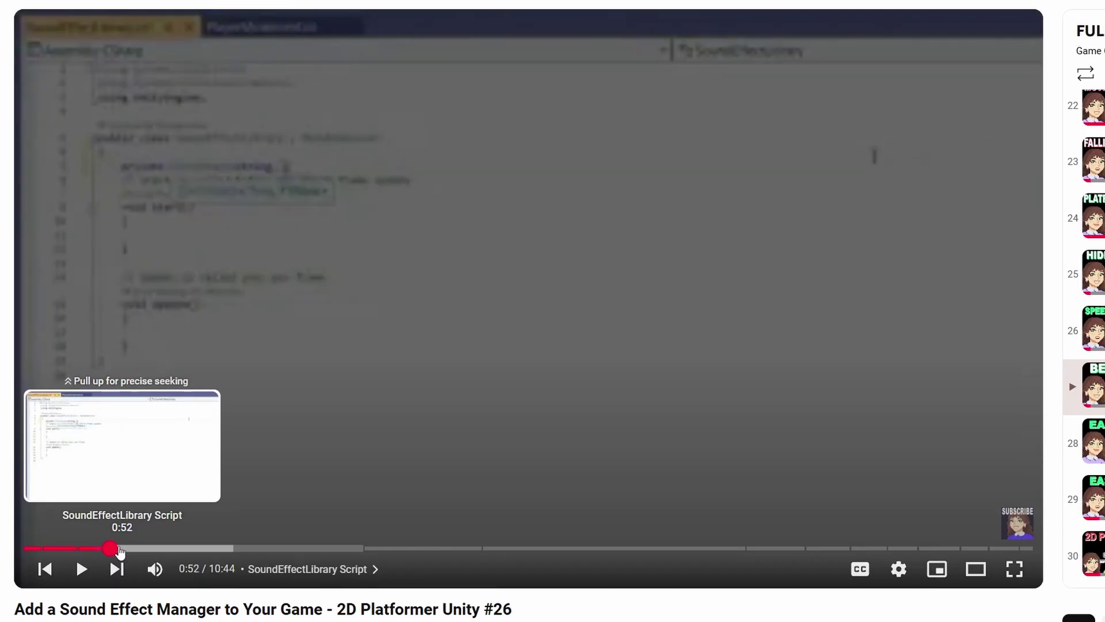
left_click_drag(29, 553, 784, 557)
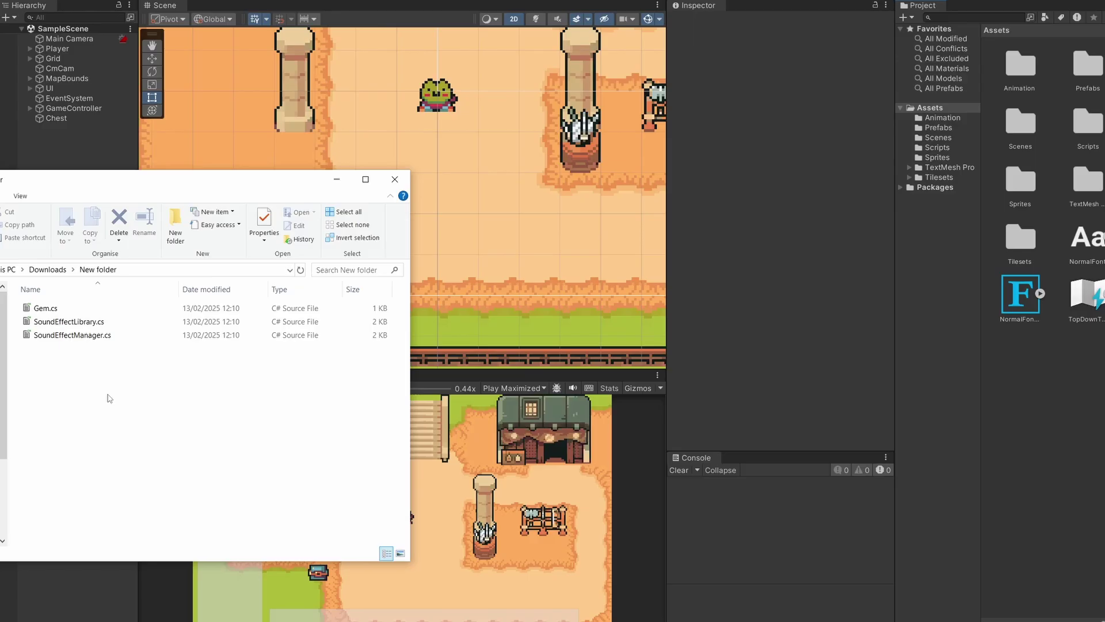
left_click_drag(107, 393, 921, 469)
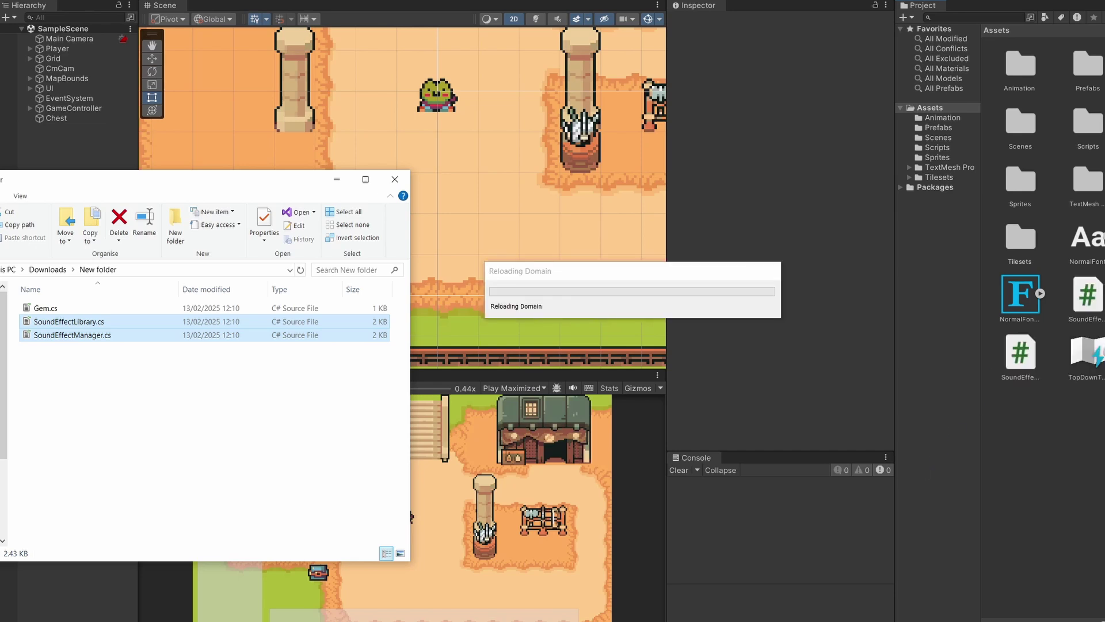
Create an empty child of GameController named SoundEffectManager.
left_click(29, 108)
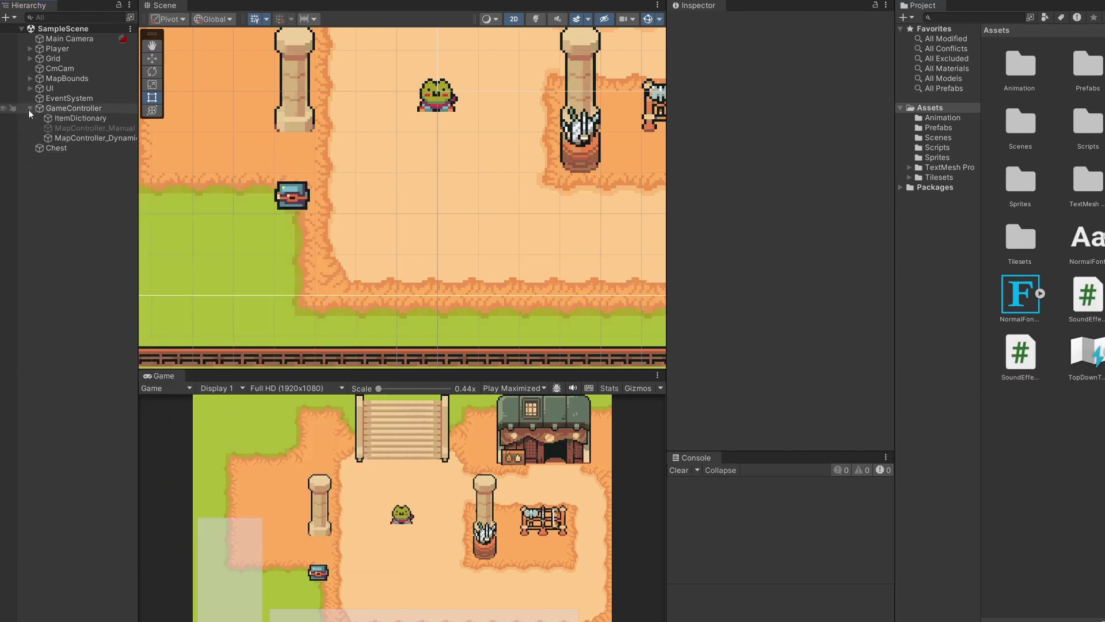
right_click(67, 110)
left_click(150, 270)
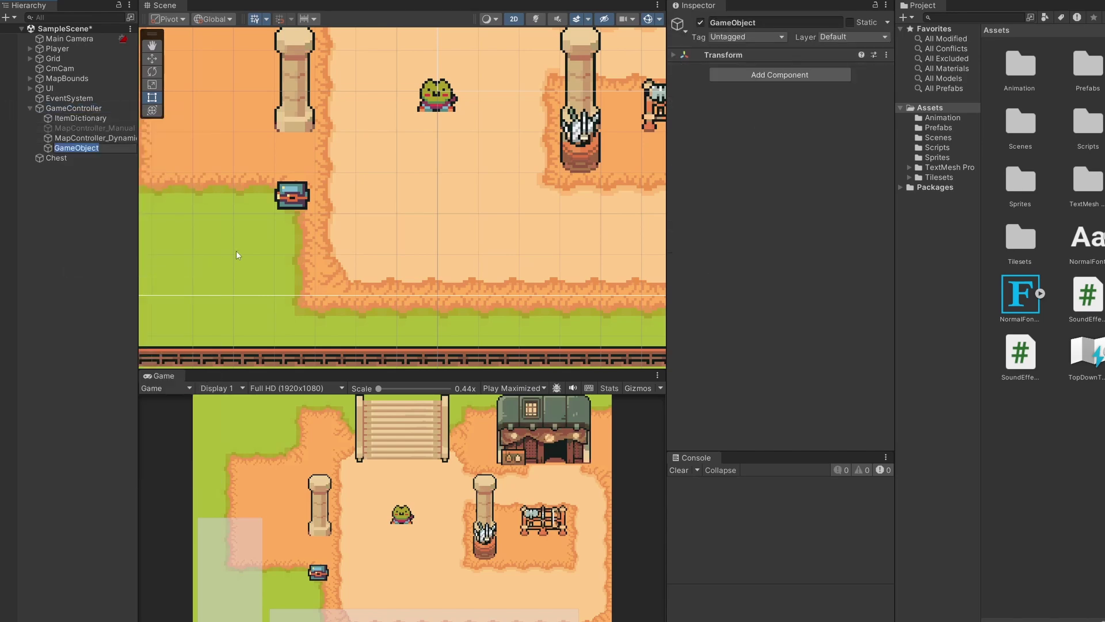
type("SoundEffectManager")
key("Return")
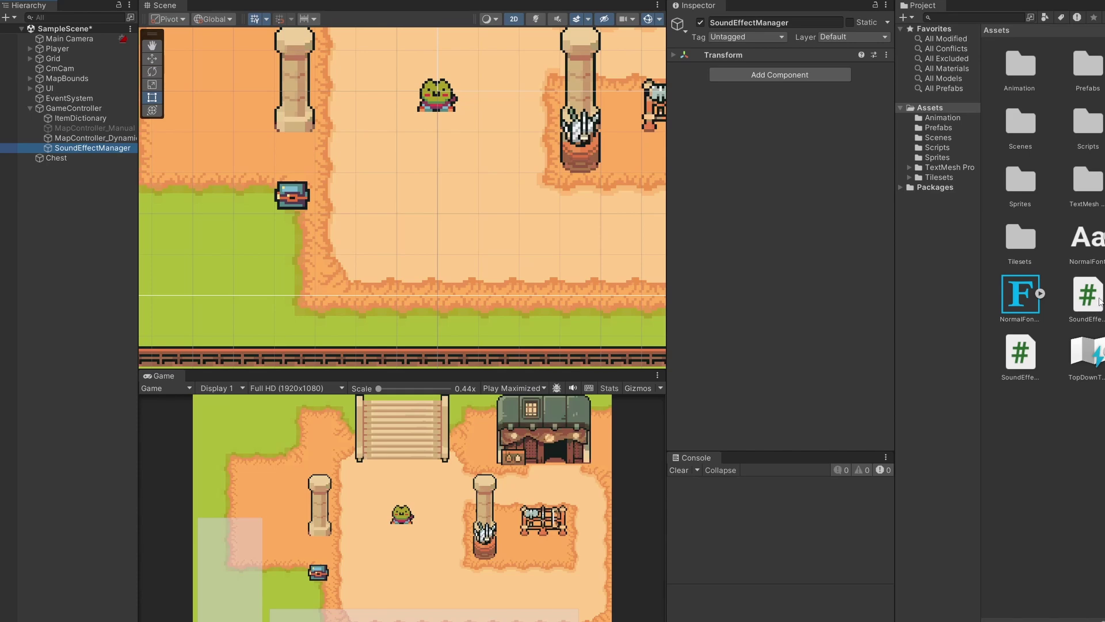
Attach the SoundEffectLibrary and SoundEffectManager scripts plus an Audio Source to SoundEffectManager.
left_click_drag(1087, 295, 737, 134)
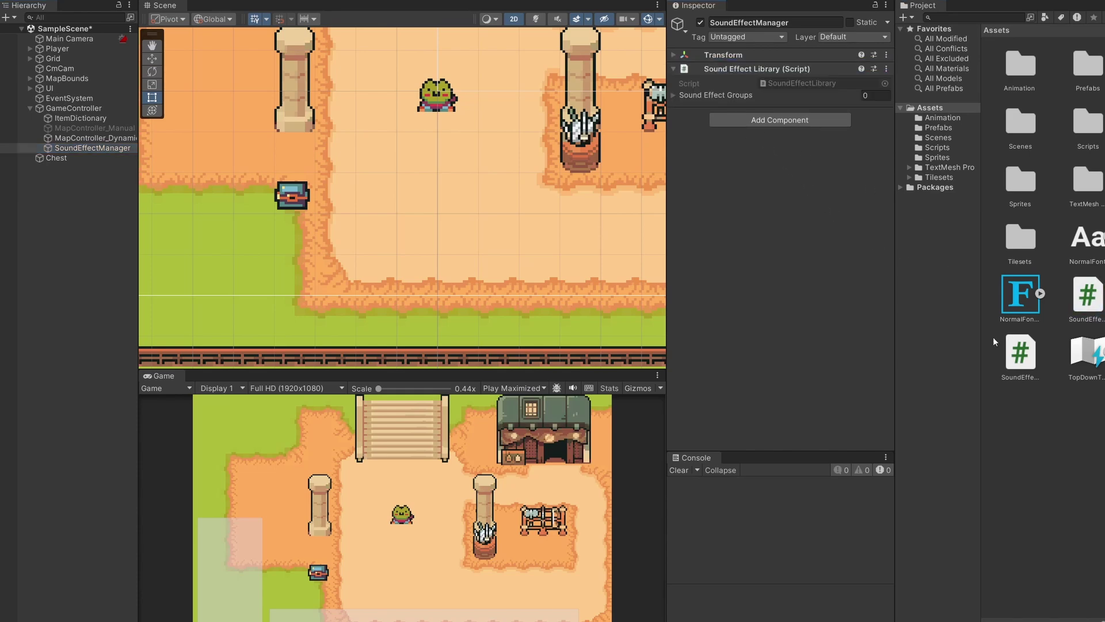
left_click_drag(1020, 351, 742, 124)
left_click(732, 165)
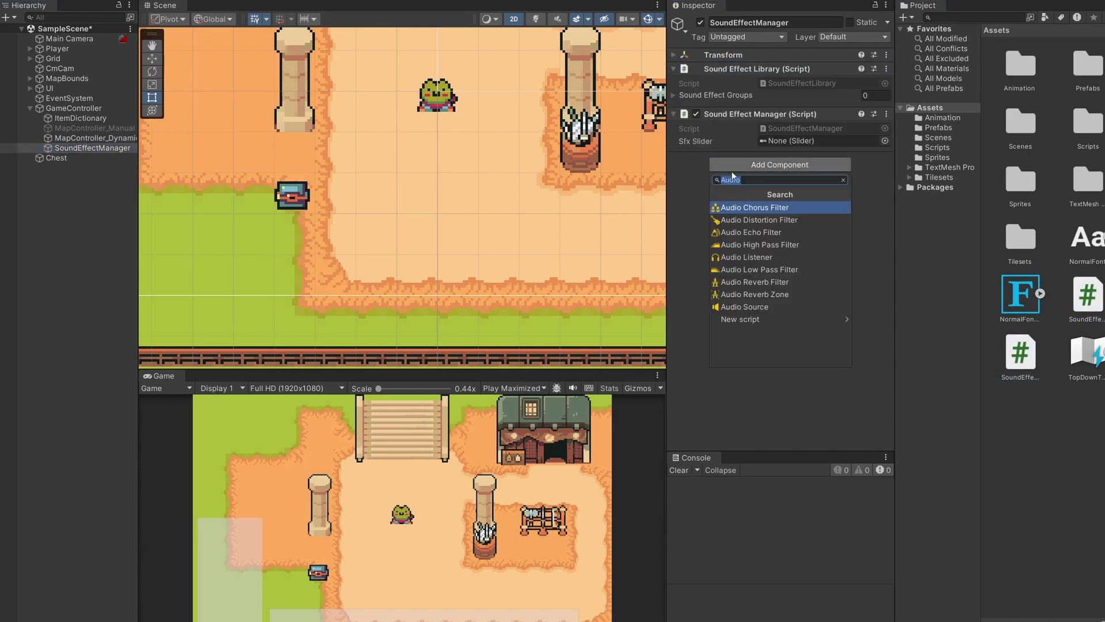
left_click(739, 307)
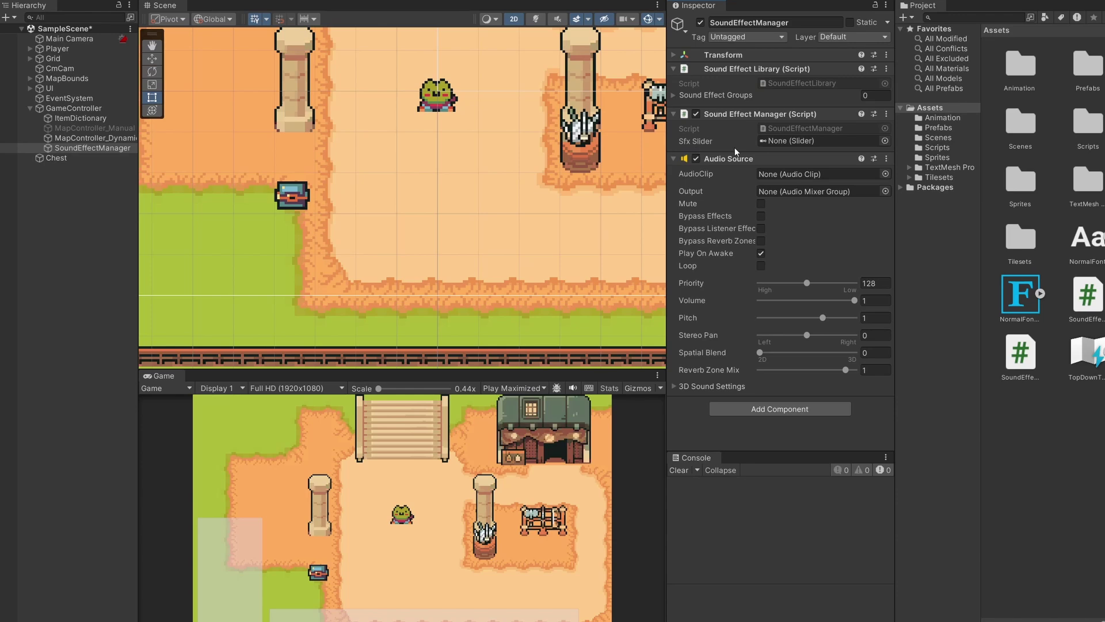
Make the Menu and its SettingsPage visible in the game view.
left_click(30, 88)
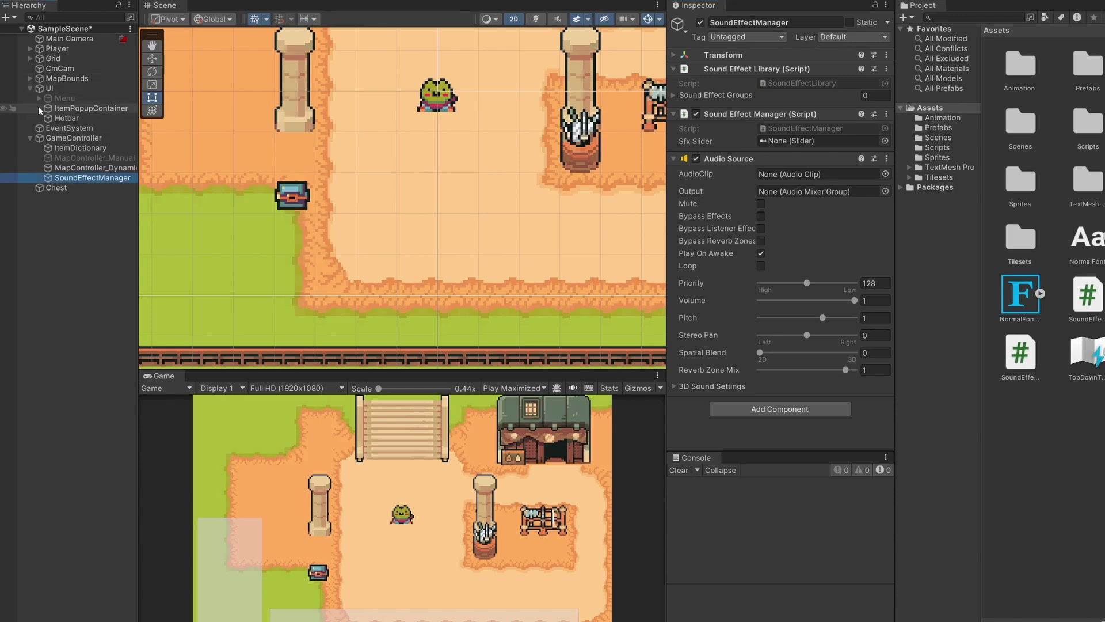
left_click(38, 98)
left_click(47, 118)
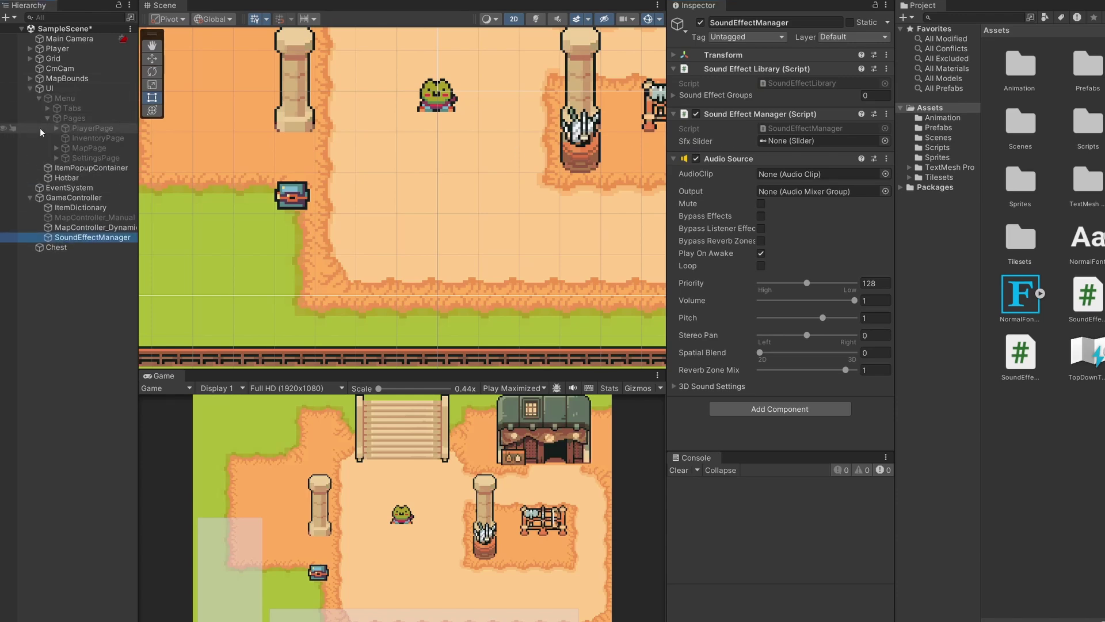
left_click(92, 158)
left_click(65, 98)
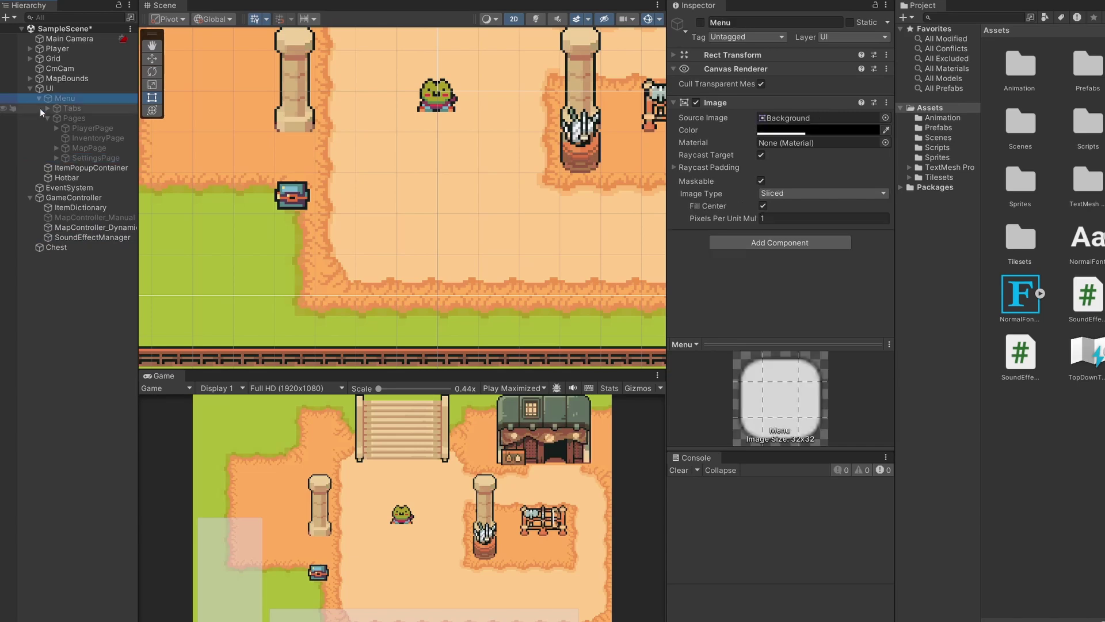
key("alt+shift+a")
left_click(65, 159)
key("alt+shift+a")
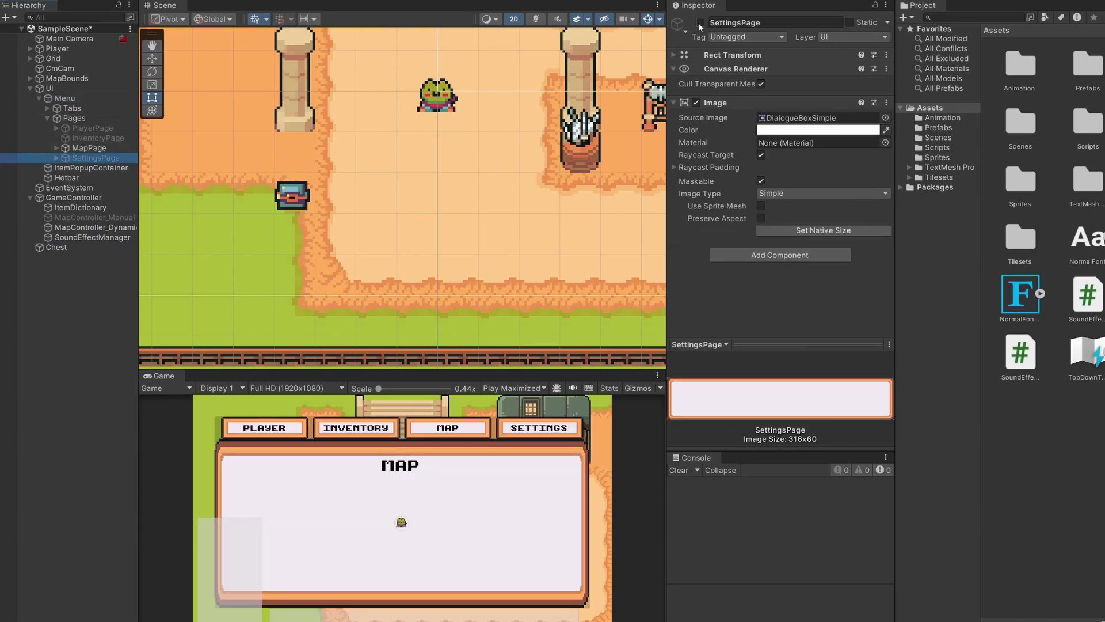
left_click(57, 158)
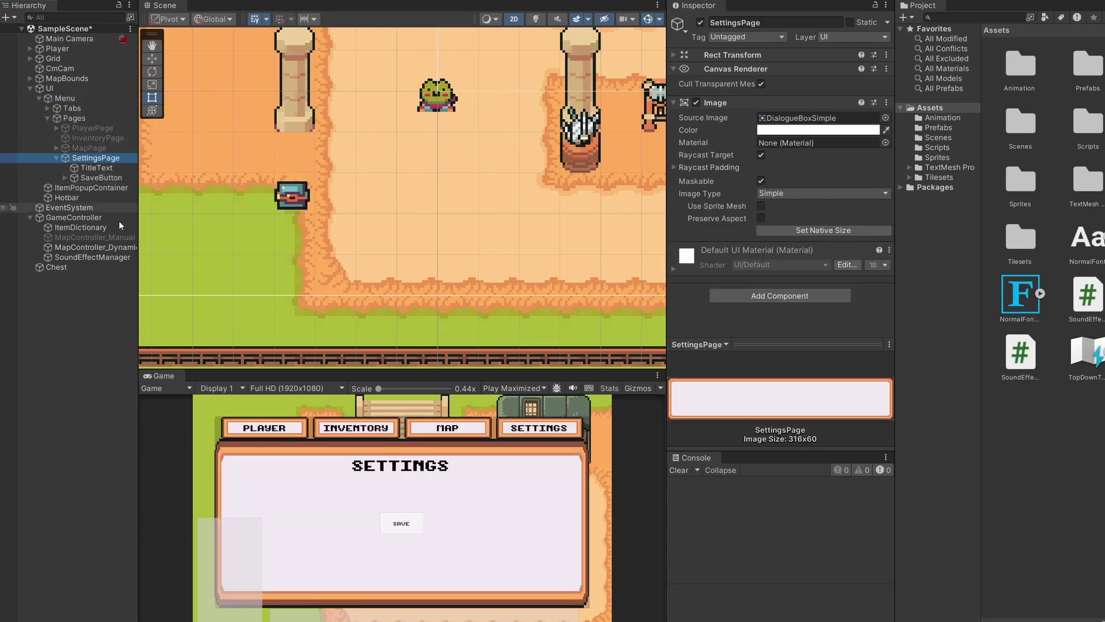
Add a Slider named SfxSlider under SettingsPage and move it below the Save button.
right_click(88, 160)
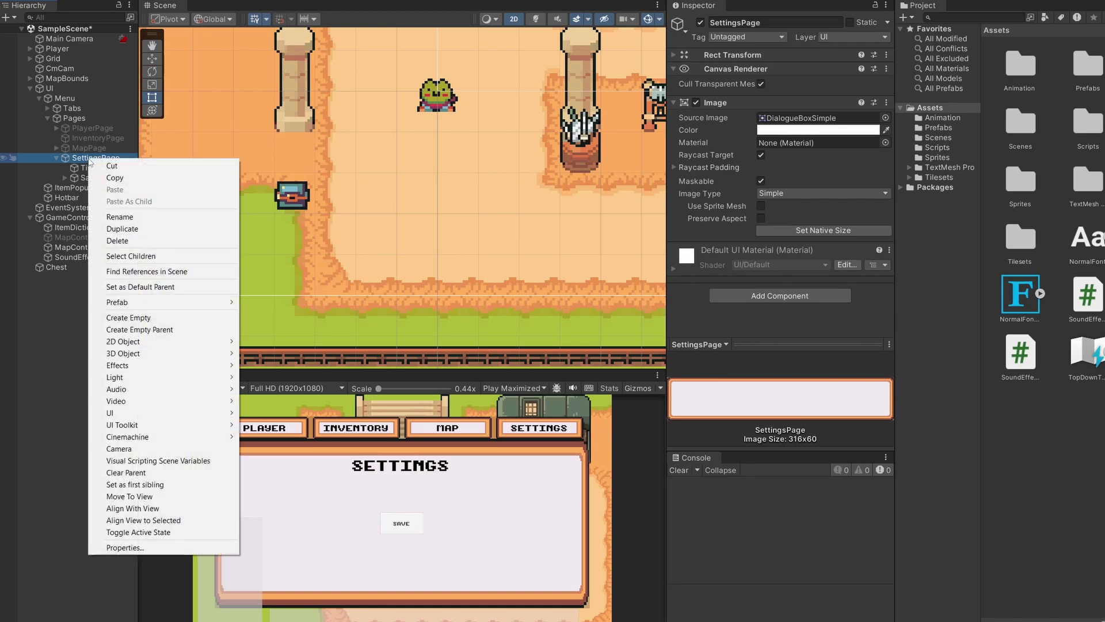
mouse_move(196, 412)
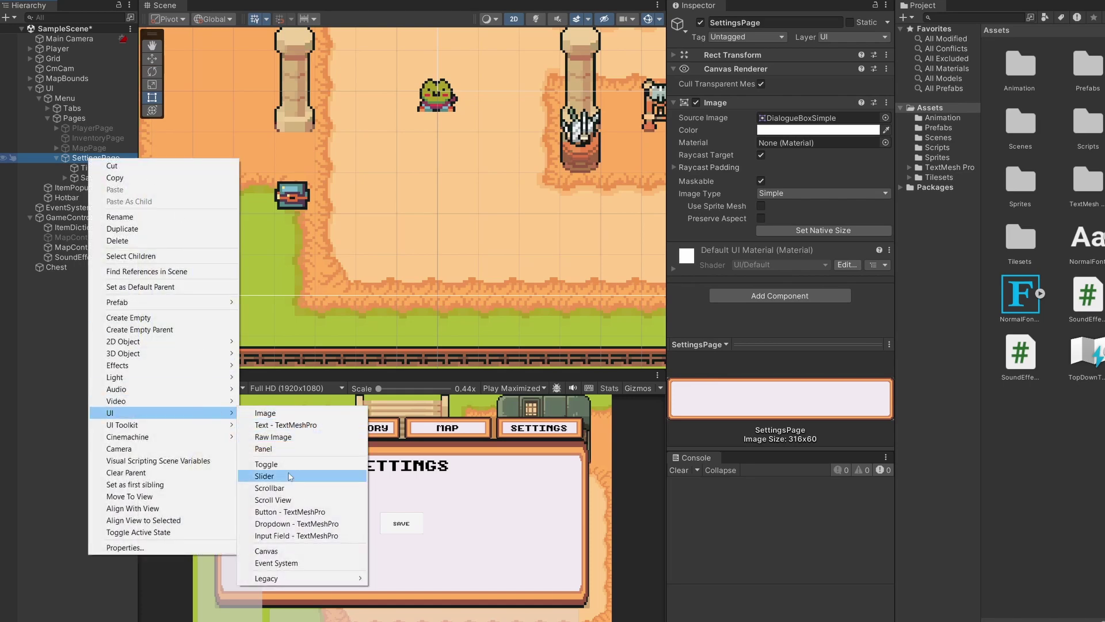
left_click(288, 475)
type("Sfx")
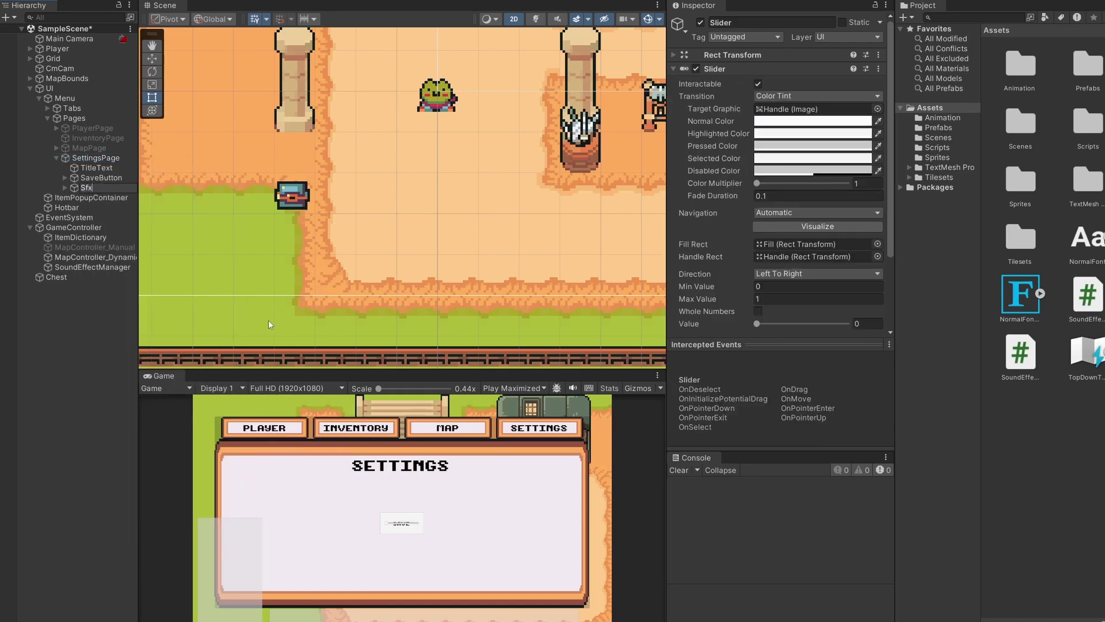
type("Slider")
key("Return")
key("f")
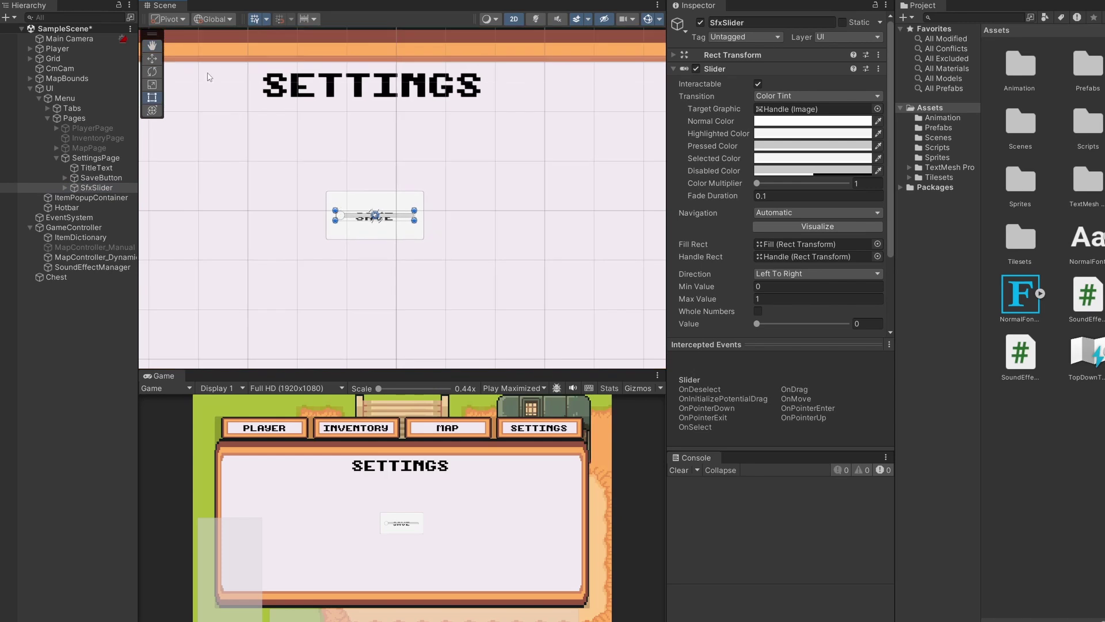
key("w")
left_click_drag(376, 170, 375, 233)
Set the SfxSlider's Fill image colour to red.
left_click(65, 187)
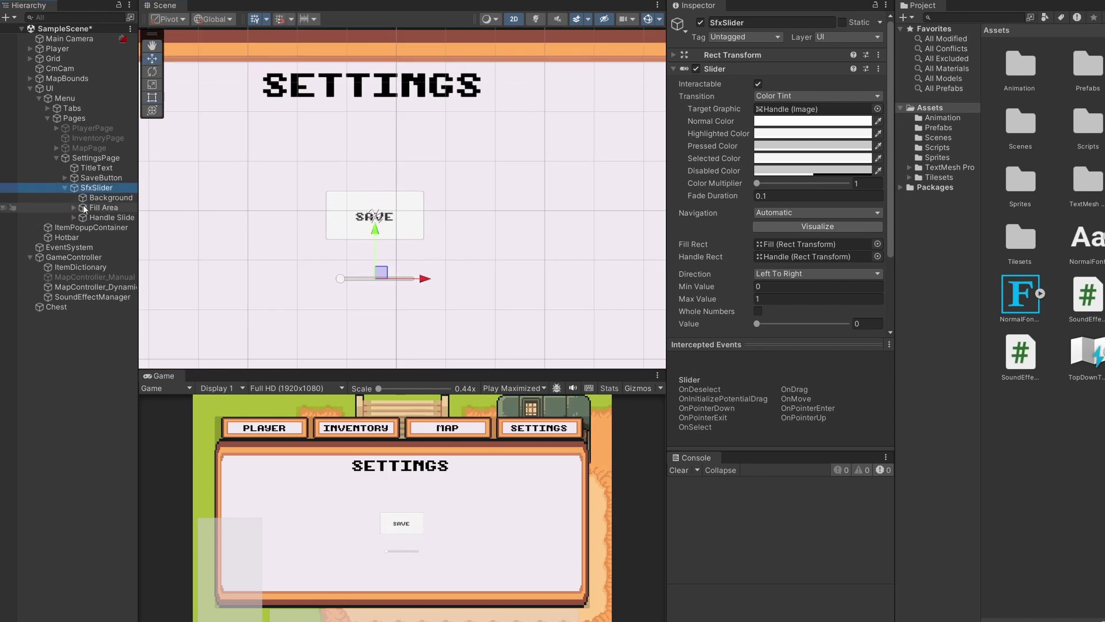
left_click(74, 208)
left_click(103, 218)
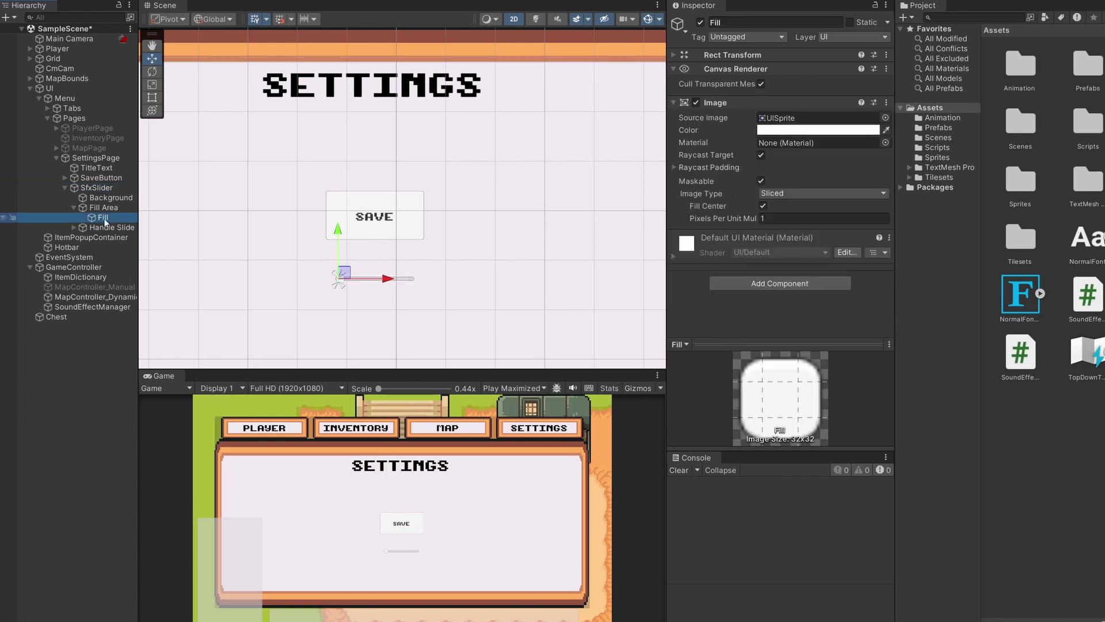
left_click(817, 130)
left_click(907, 192)
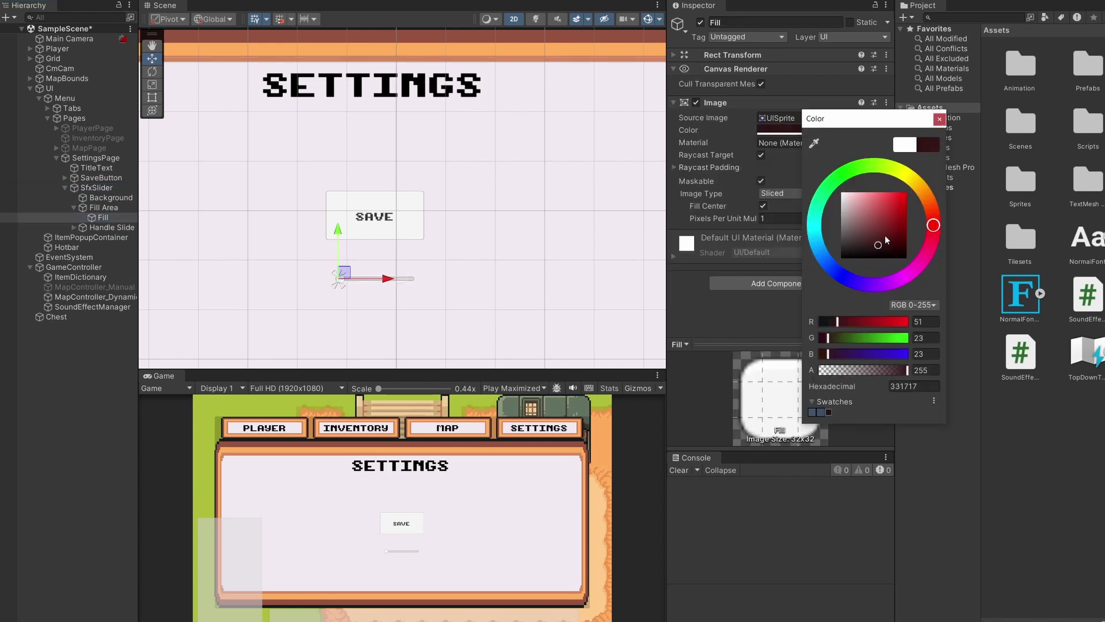
left_click(939, 120)
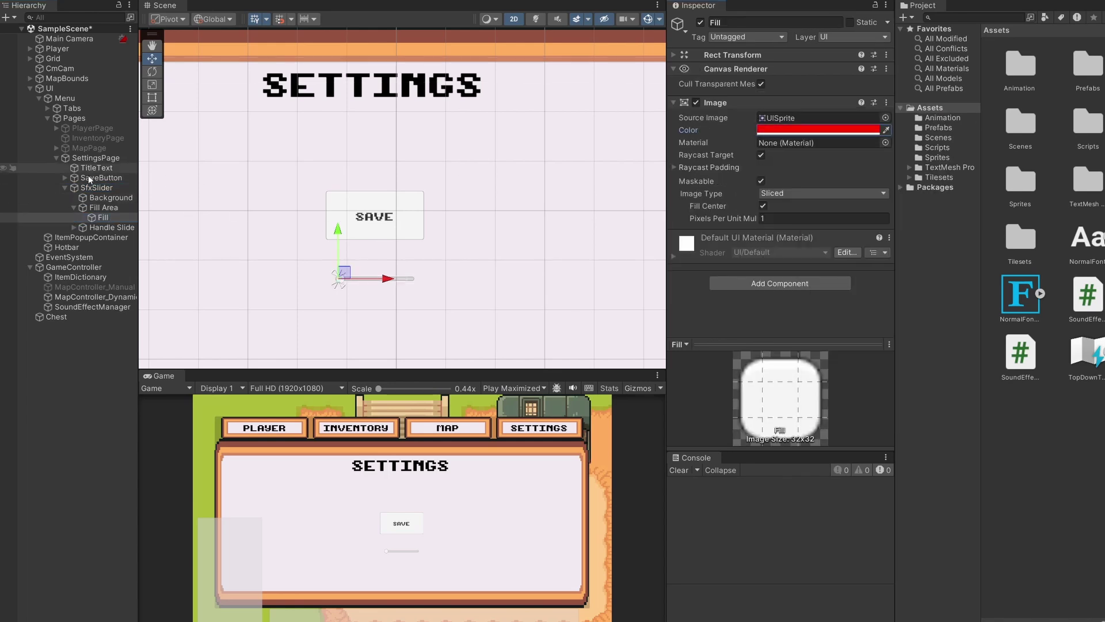
Set the SfxSlider's Value to 1.
left_click(87, 188)
left_click(74, 207)
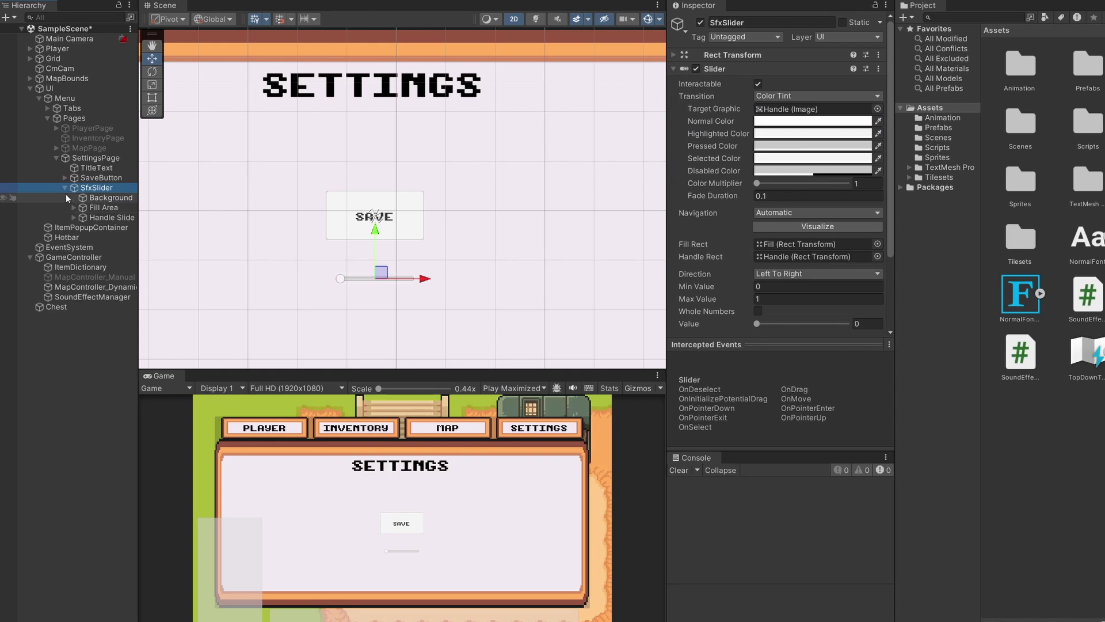
scroll(719, 272, "down", 2)
scroll(720, 272, "down", 1)
left_click_drag(756, 256, 852, 256)
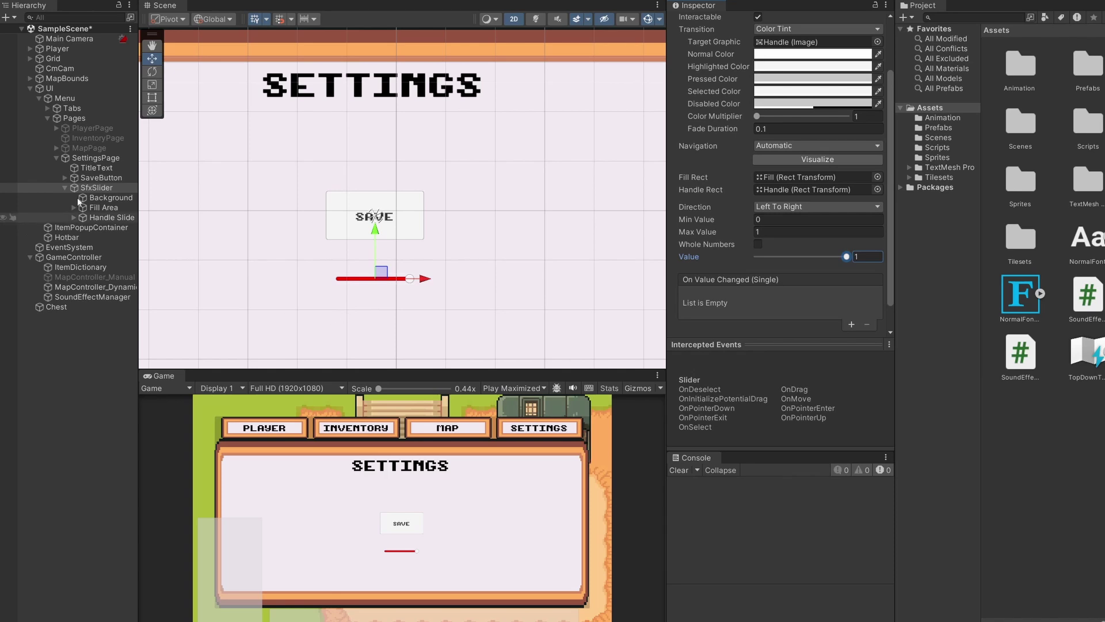
left_click(65, 188)
left_click(77, 267)
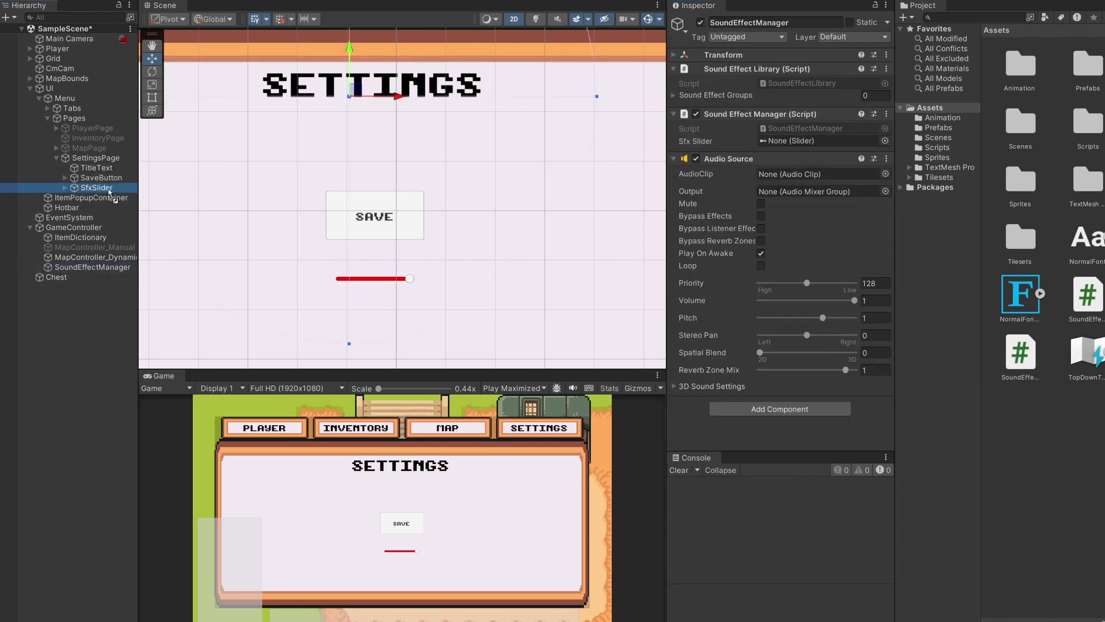
Assign SfxSlider to the manager's Sfx Slider field, deactivate the Menu, and frame the Chest.
left_click_drag(92, 188, 793, 140)
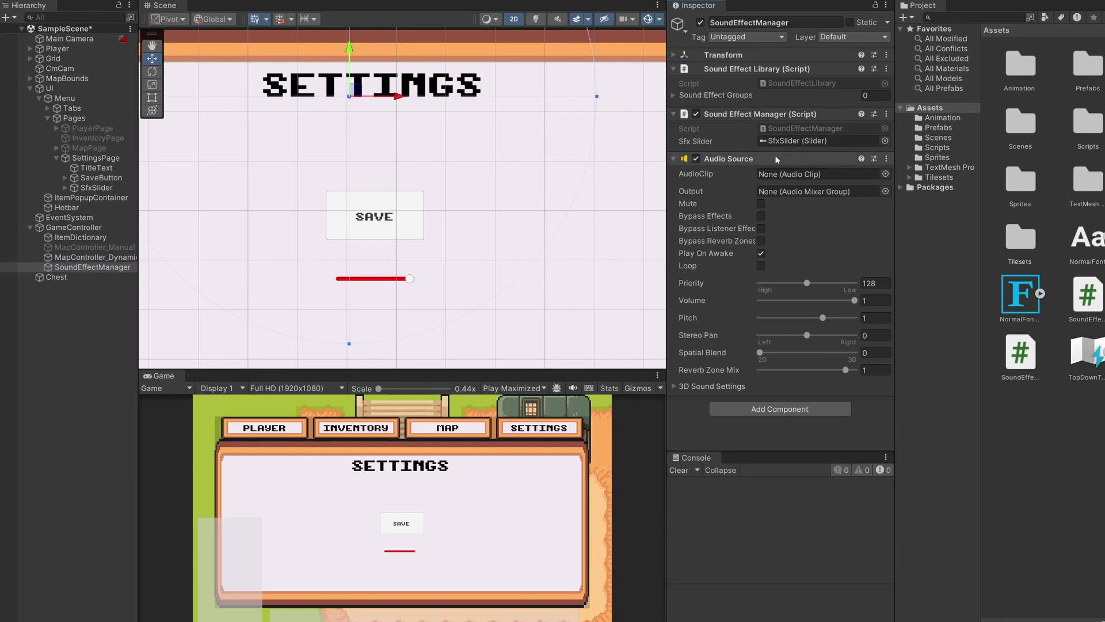
left_click(48, 118)
left_click(65, 99)
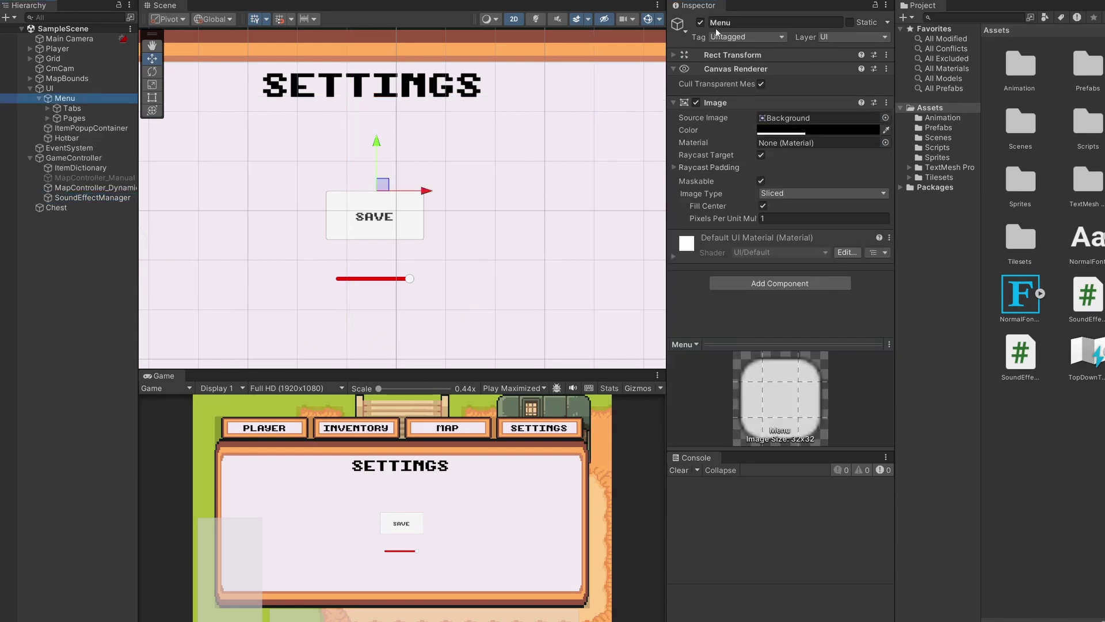
left_click(700, 22)
left_click(30, 89)
double_click(56, 158)
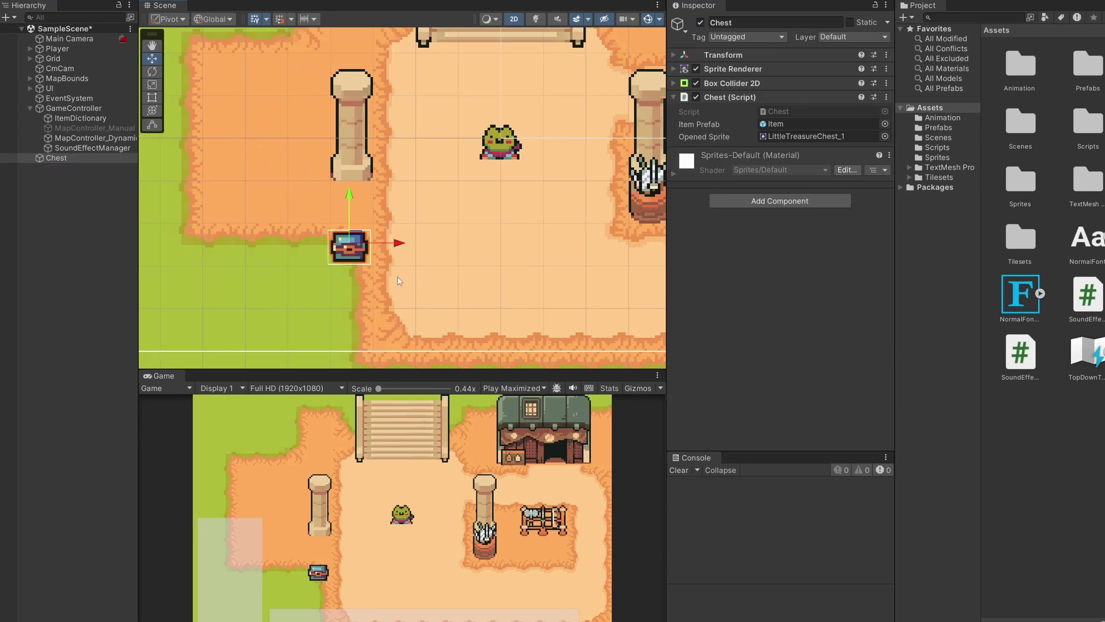
Play Success1.wav from the asset pack's Sounds > Game folder to hear it.
double_click(75, 159)
key("alt+Tab")
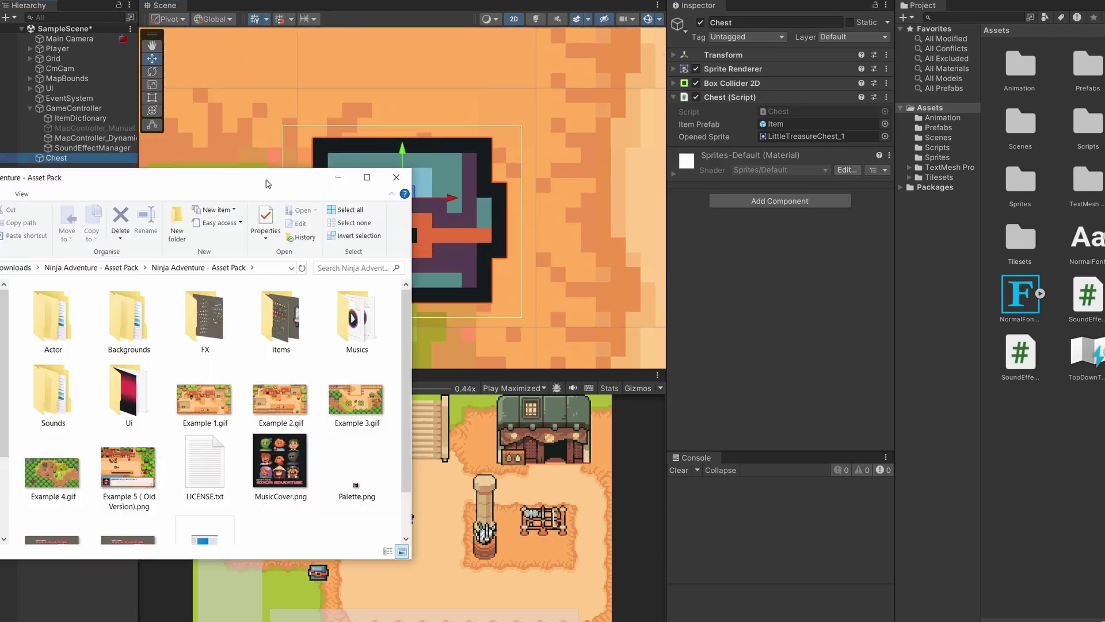
left_click_drag(268, 184, 275, 188)
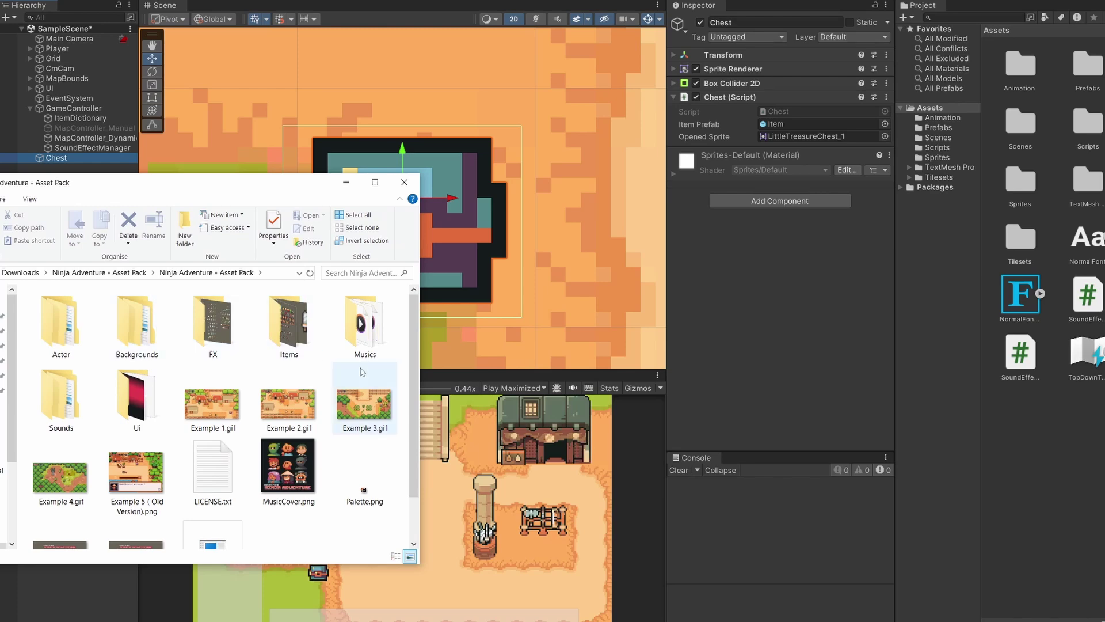
key("m")
double_click(60, 401)
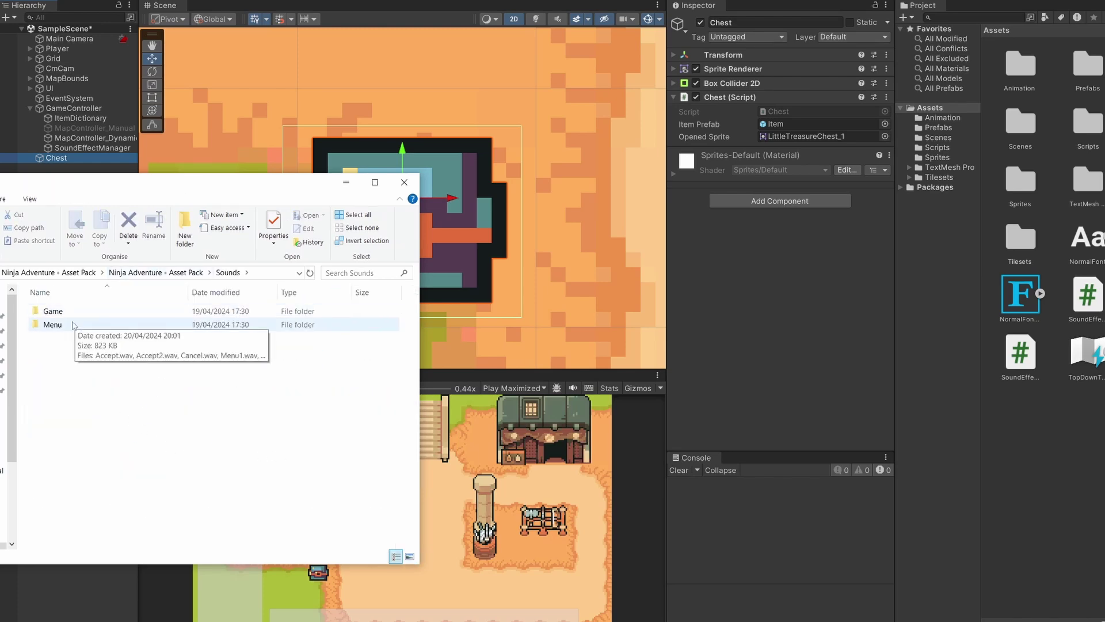
double_click(53, 311)
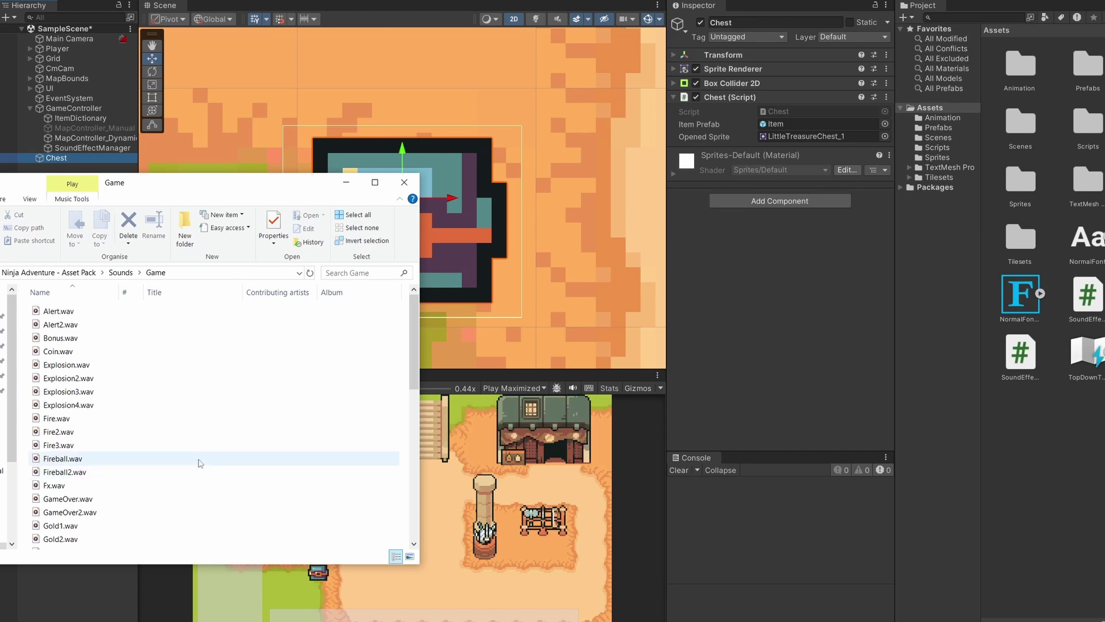
scroll(93, 447, "down", 5)
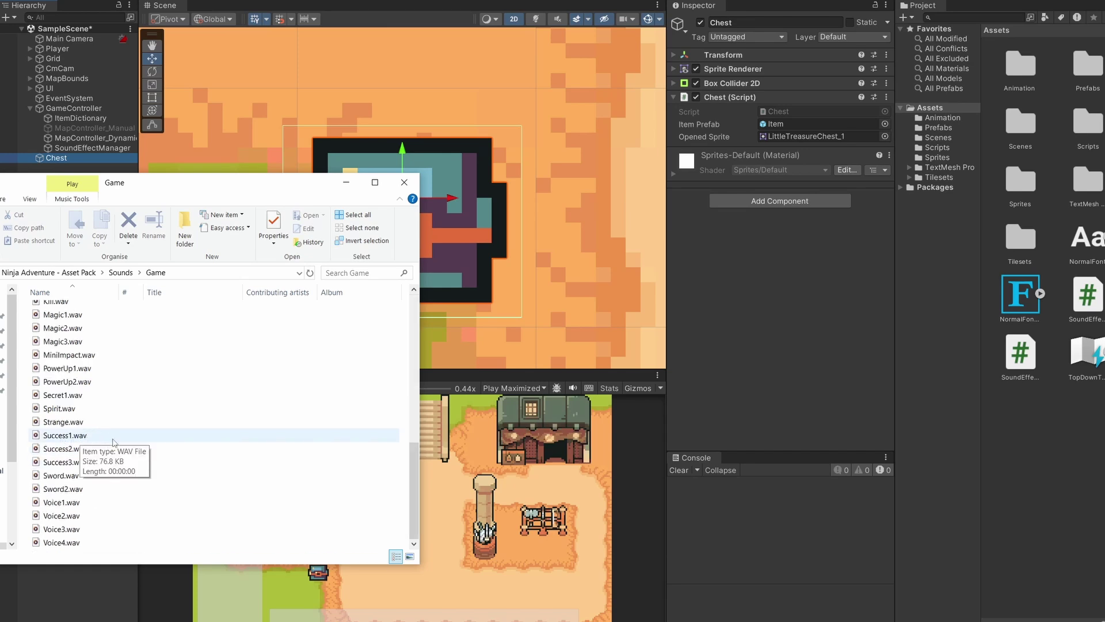
double_click(114, 439)
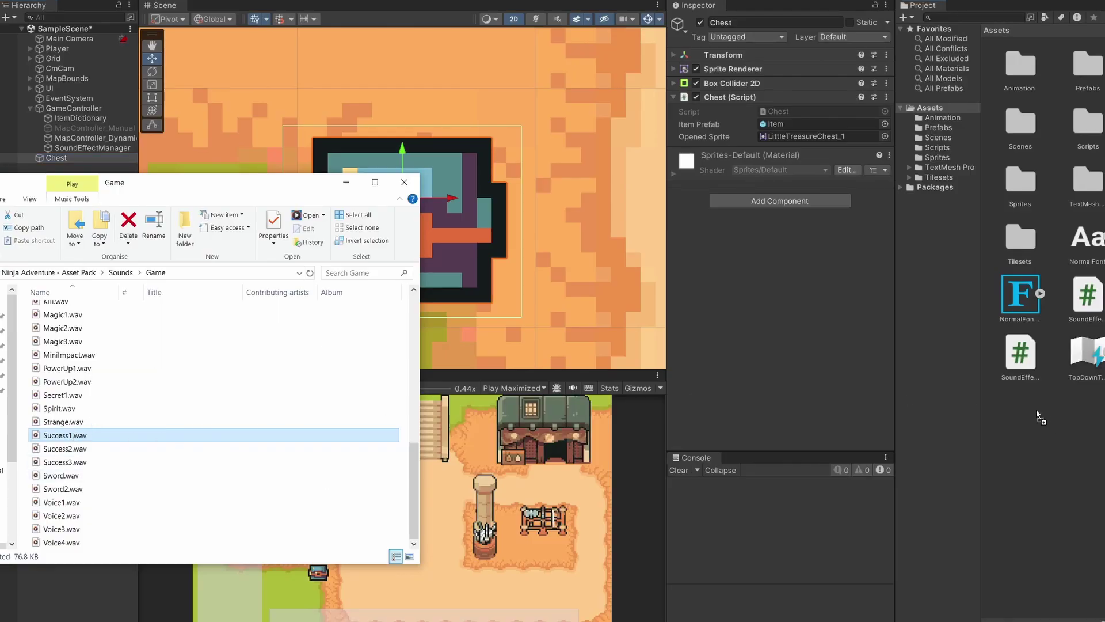
Create a Sounds folder in Assets, move the Success1 clip into it, and select SoundEffectManager.
right_click(1070, 438)
mouse_move(1093, 144)
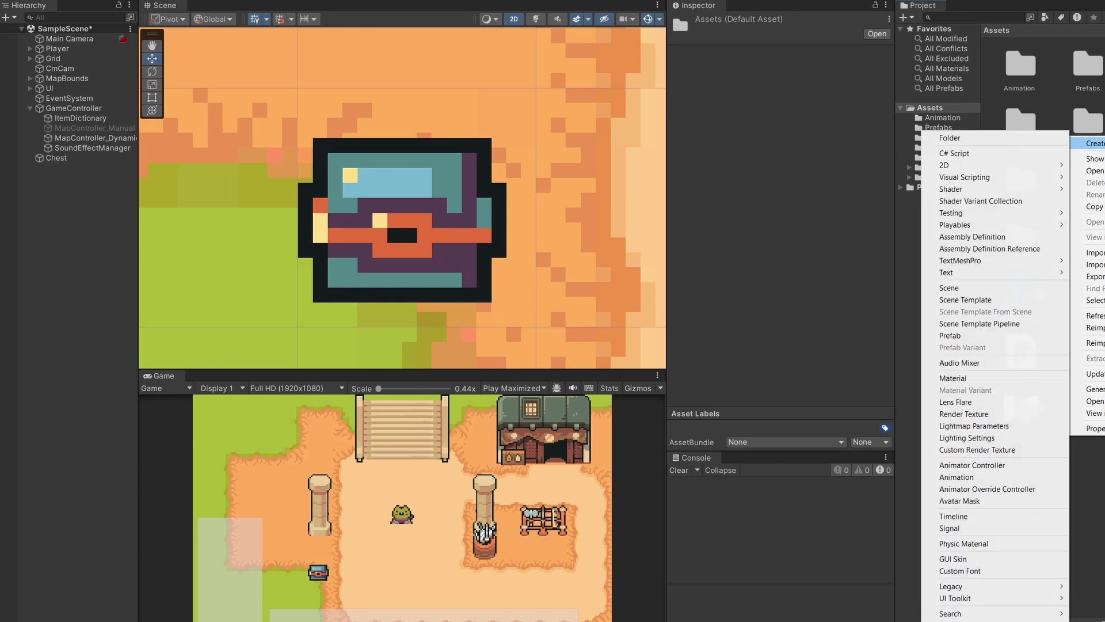
left_click(979, 140)
type("Sounds")
key("Return")
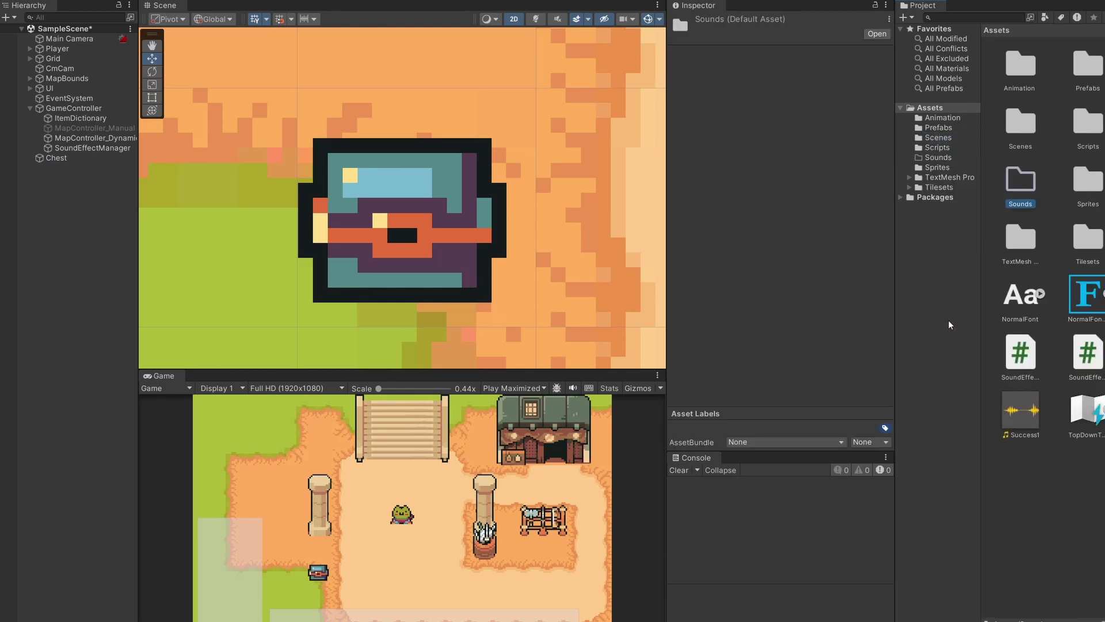
left_click_drag(1021, 409, 1023, 183)
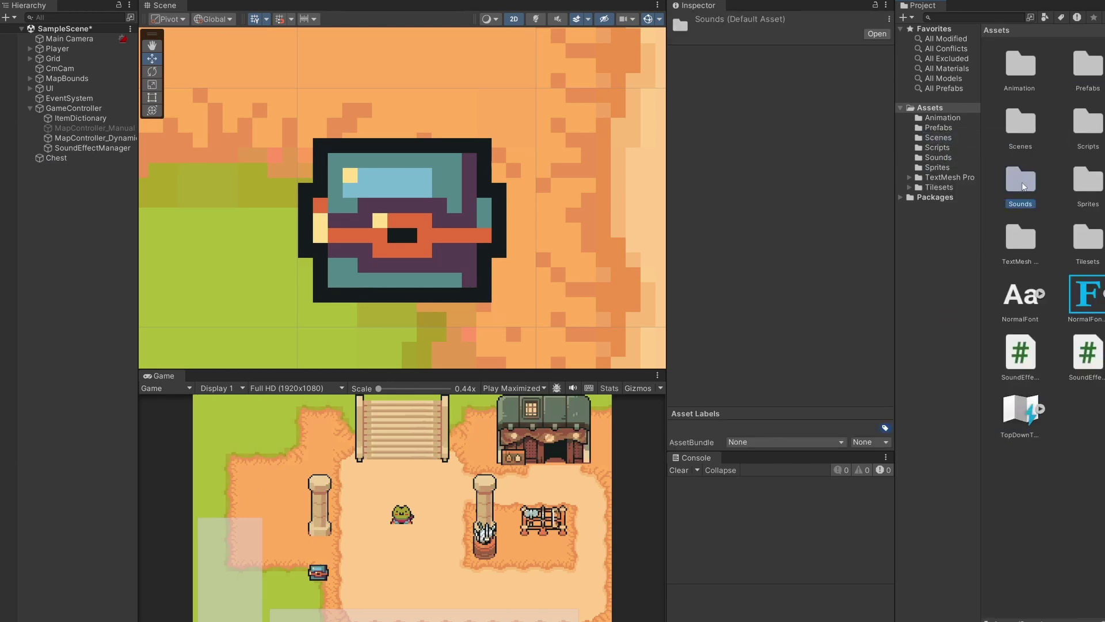
double_click(1023, 186)
left_click(92, 148)
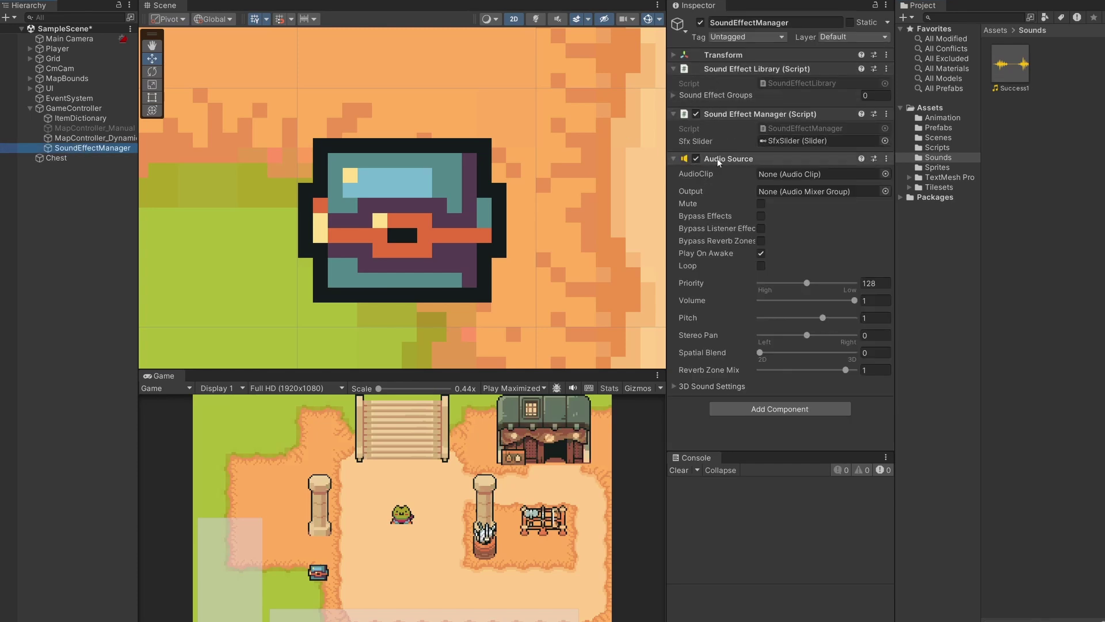
Add a sound effect group named Chest to the Sound Effect Library.
left_click(673, 96)
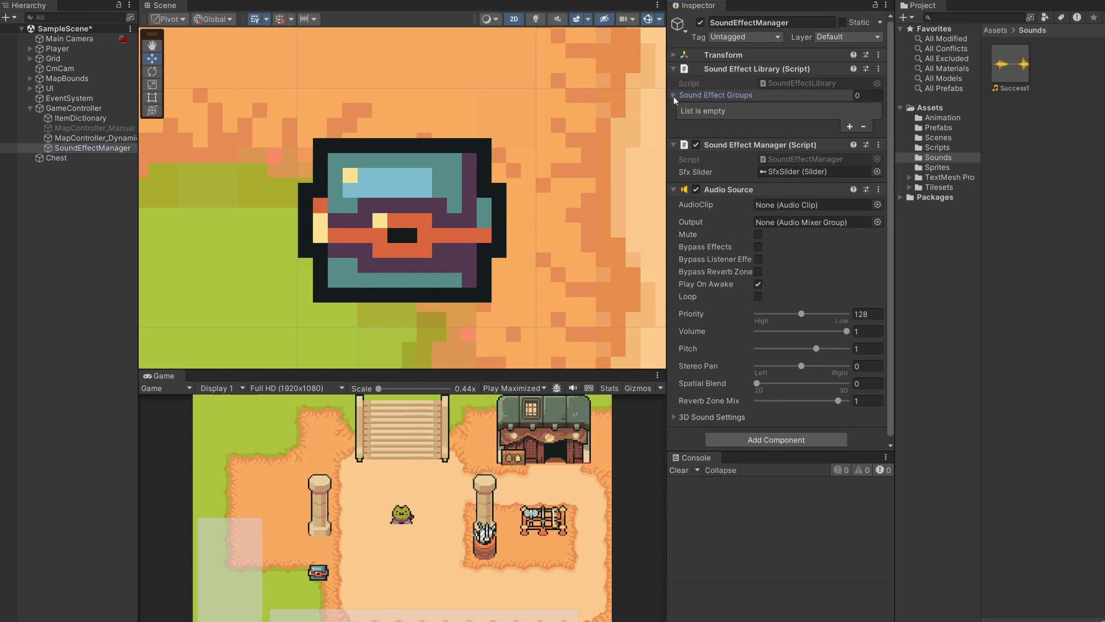
left_click(849, 126)
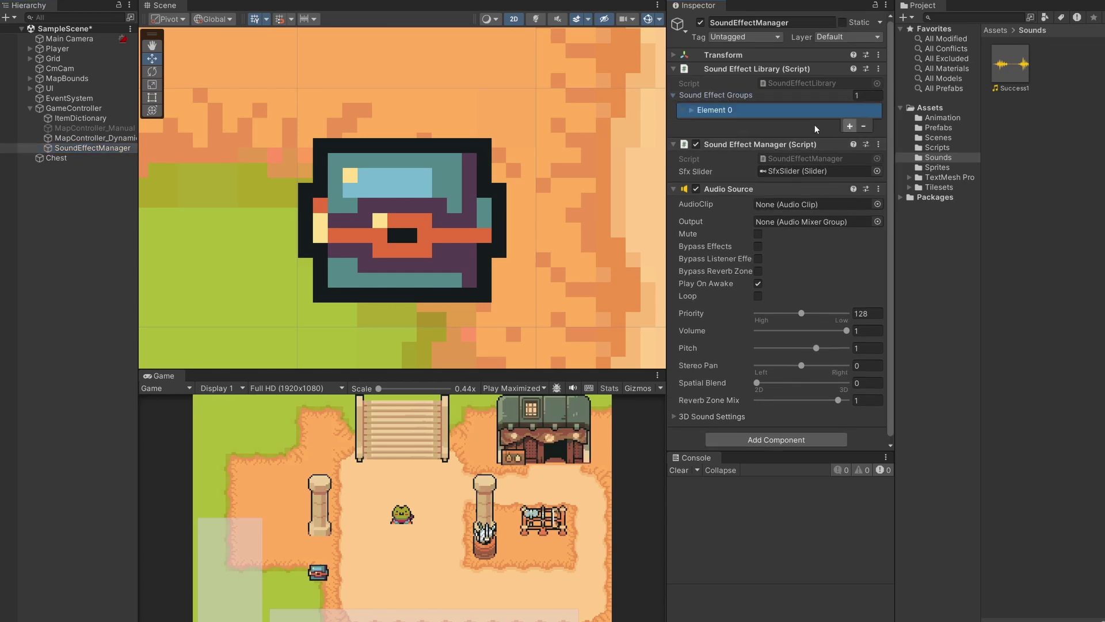
left_click(691, 110)
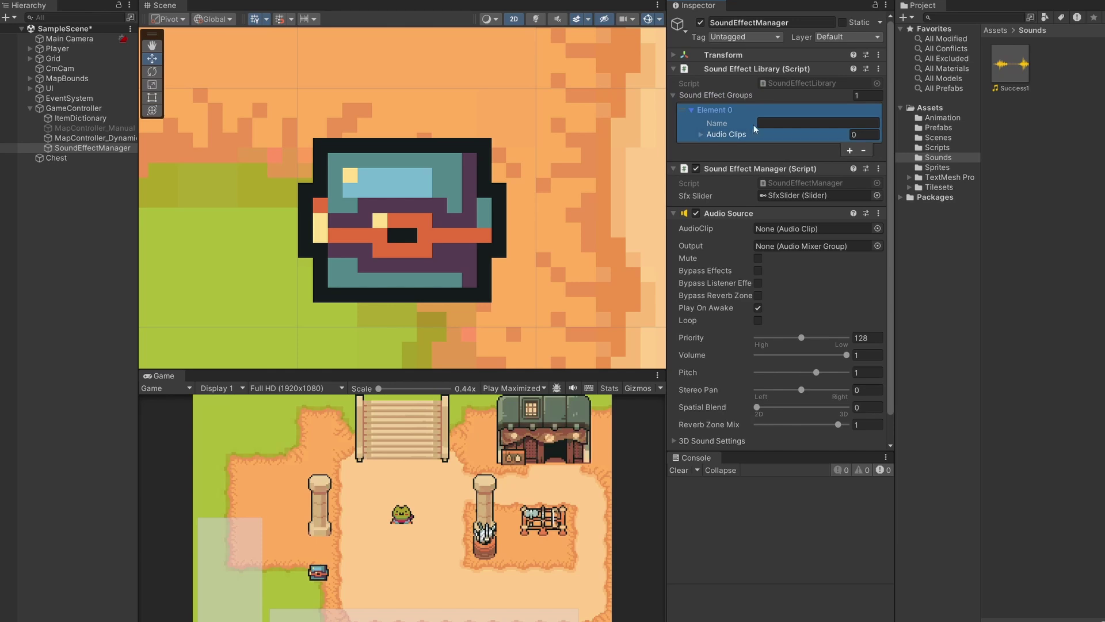
left_click(788, 123)
type("Chest")
Put a single Success1 clip in the Chest group's Audio Clips and save the scene.
left_click(701, 134)
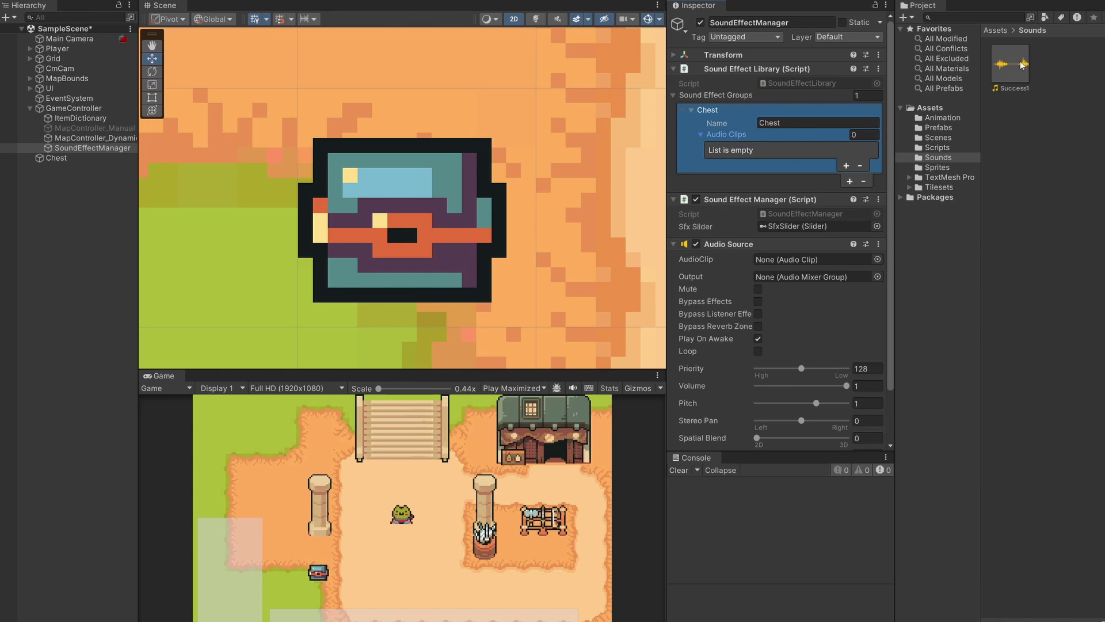
left_click_drag(1010, 65, 737, 134)
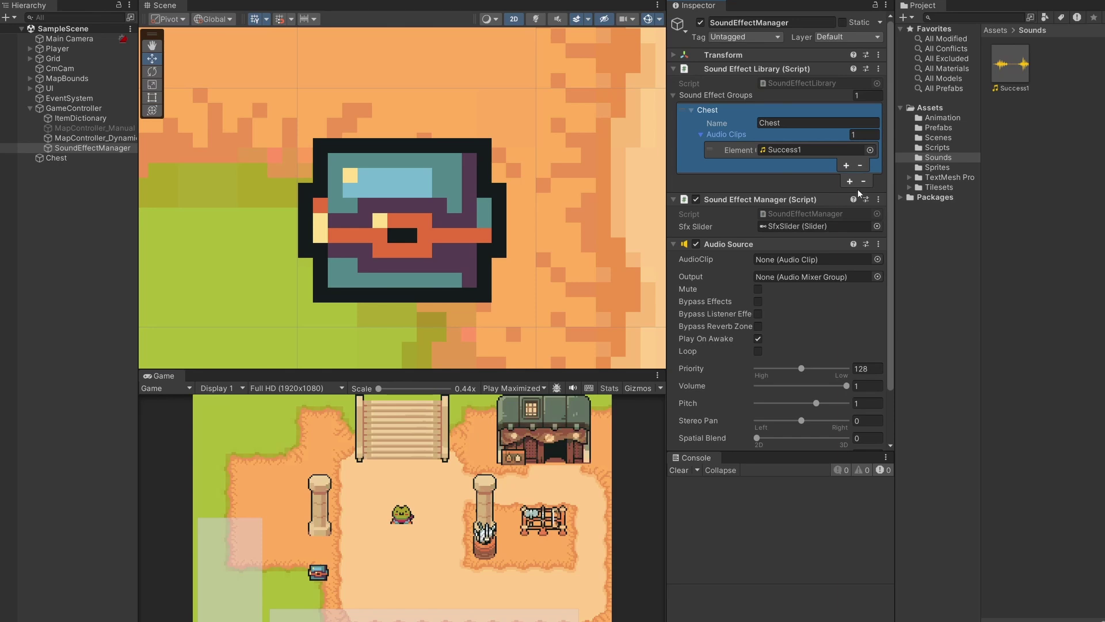
left_click(846, 165)
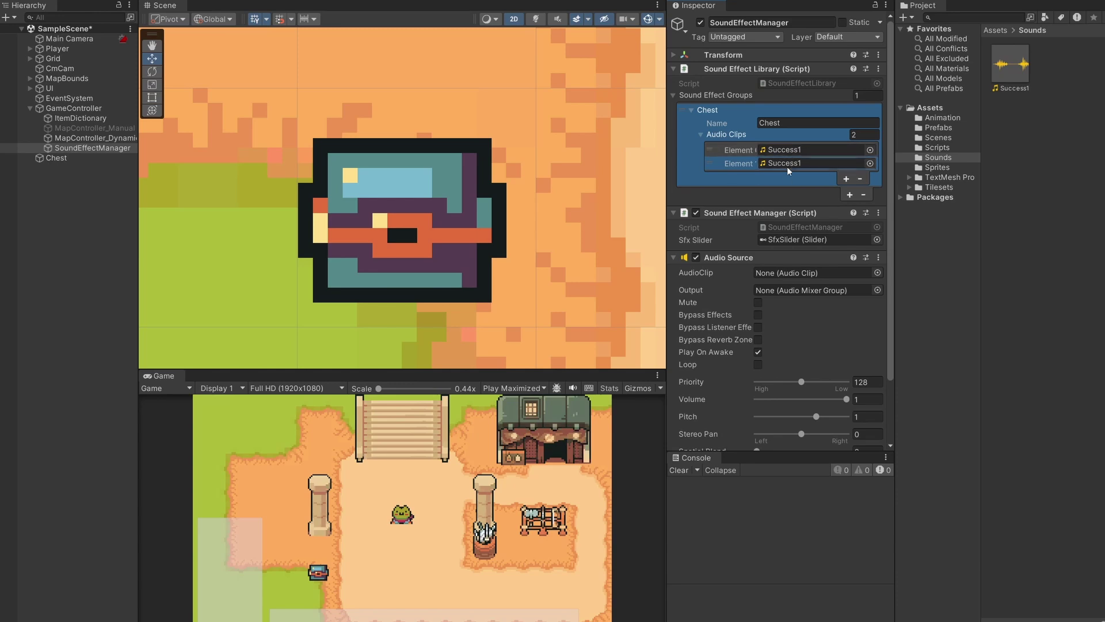
left_click(845, 178)
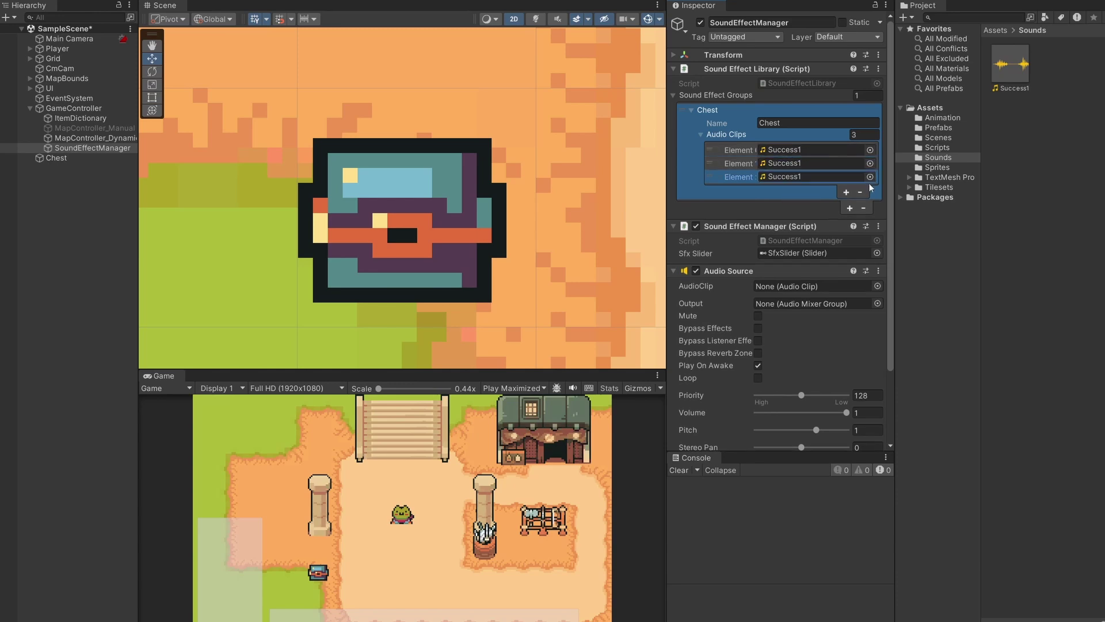
left_click(846, 191)
left_click(860, 205)
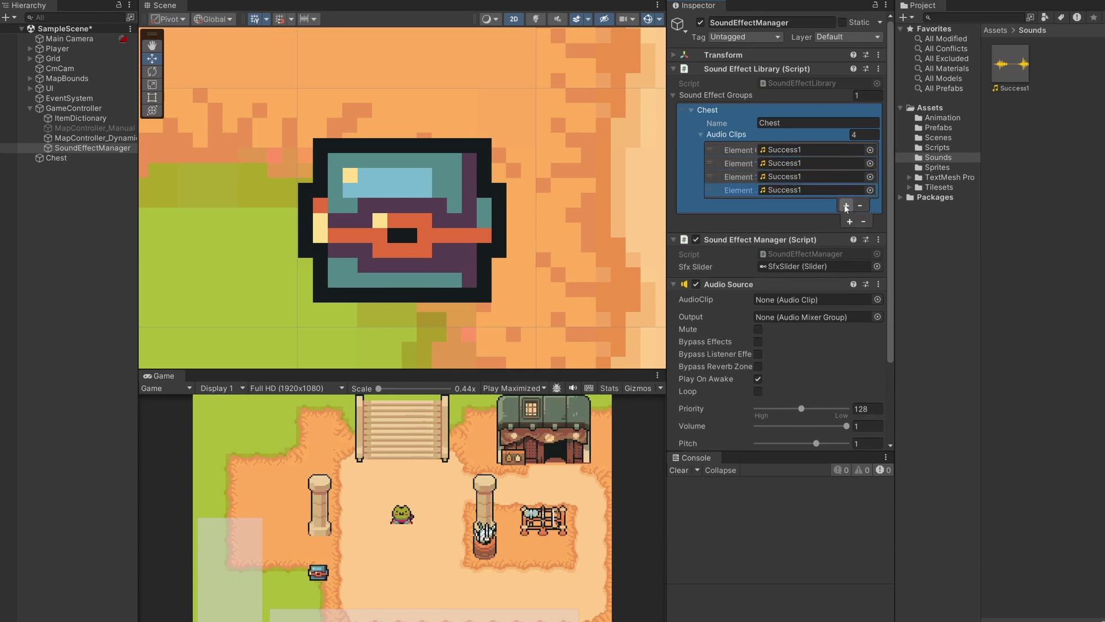
left_click(860, 192)
left_click(859, 179)
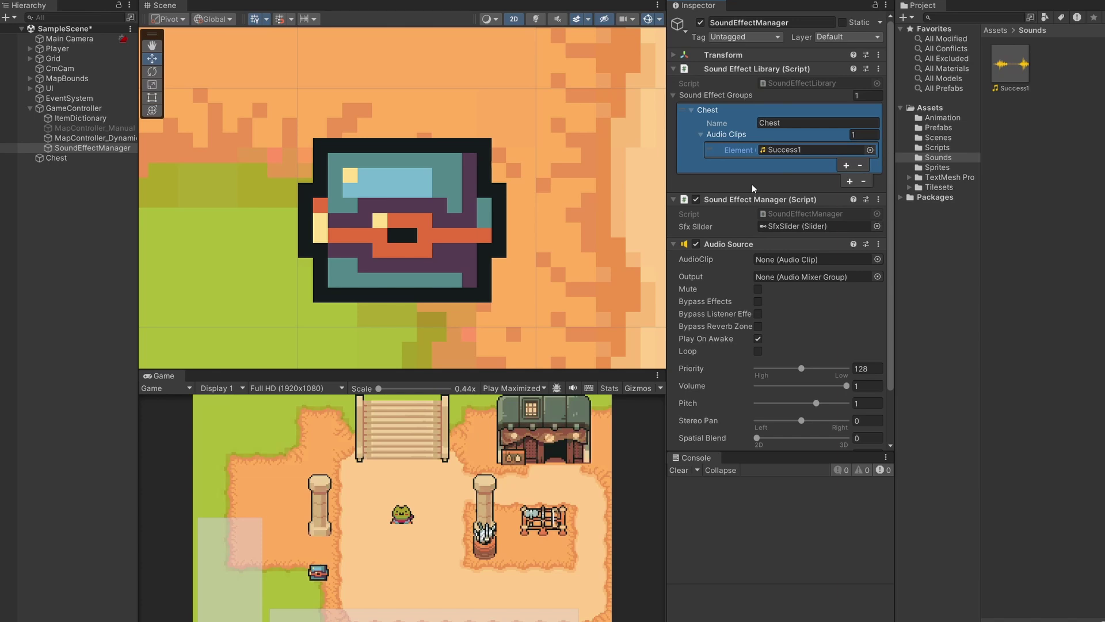
key("ctrl+s")
In Chest.cs's OpenChest, add SoundEffectManager.Play("Chest"); after SetOpened(true) and save.
left_click(63, 159)
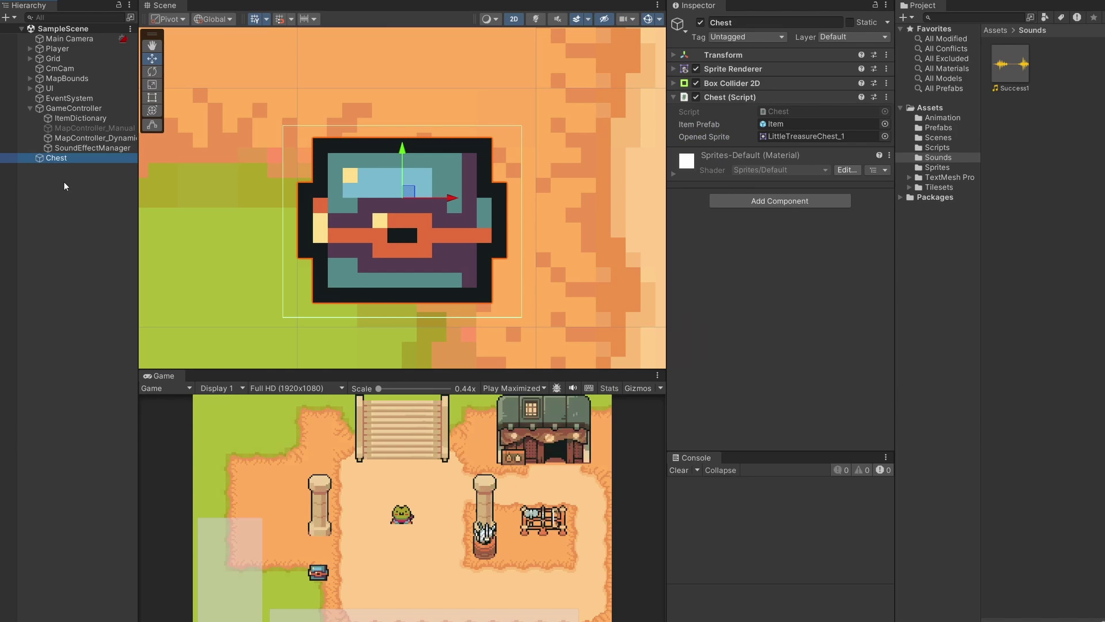
double_click(778, 110)
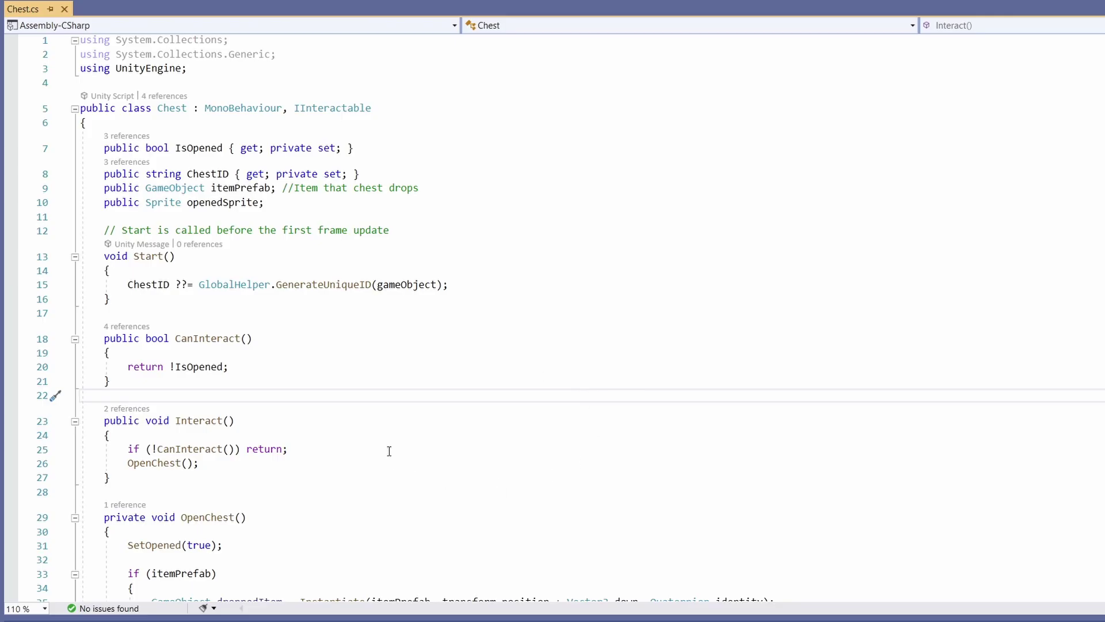
left_click(154, 464)
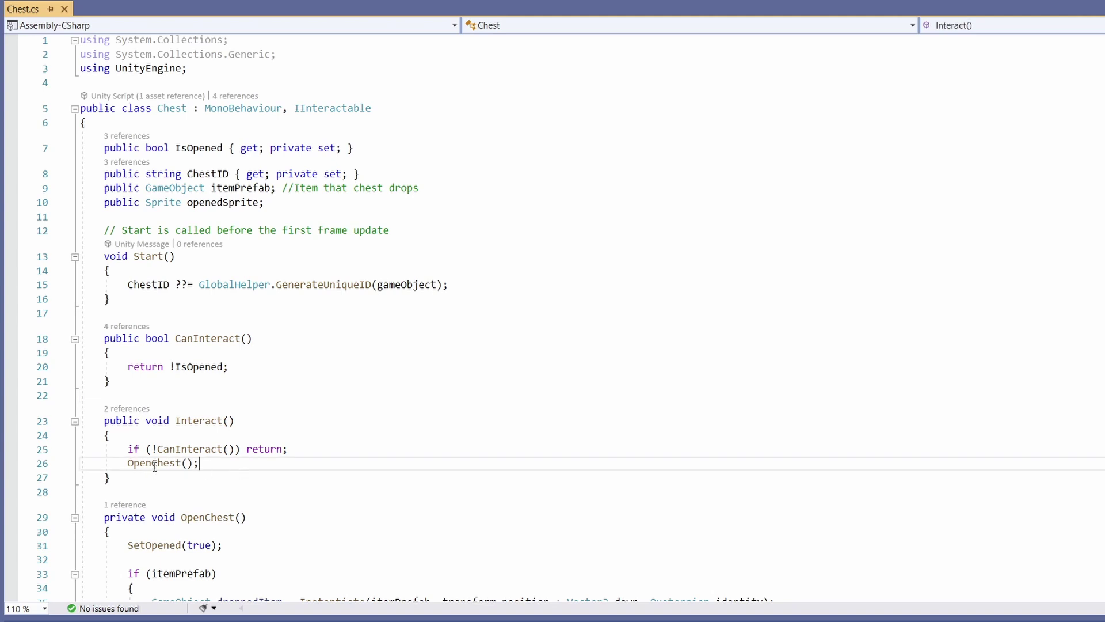
left_click(164, 464, "ctrl")
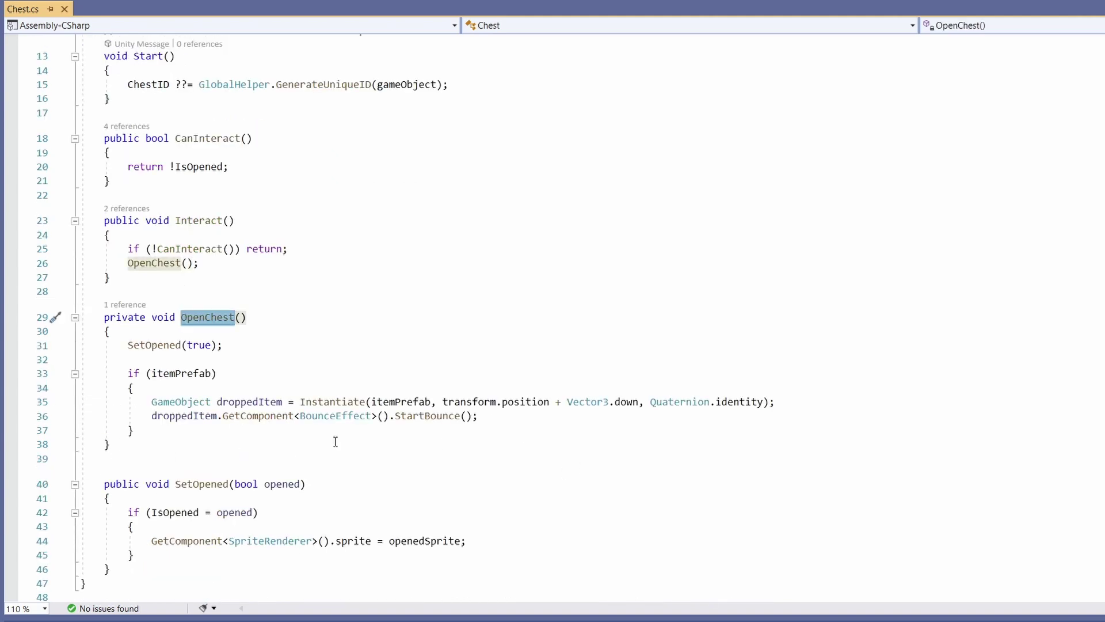
left_click(369, 358)
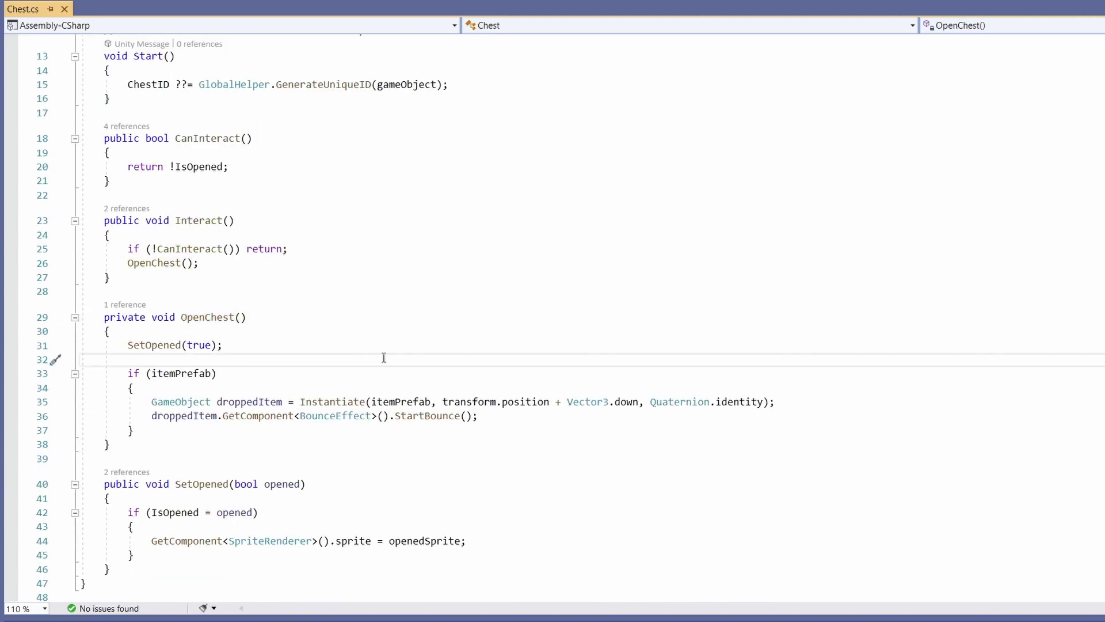
type("SoundEffectManager")
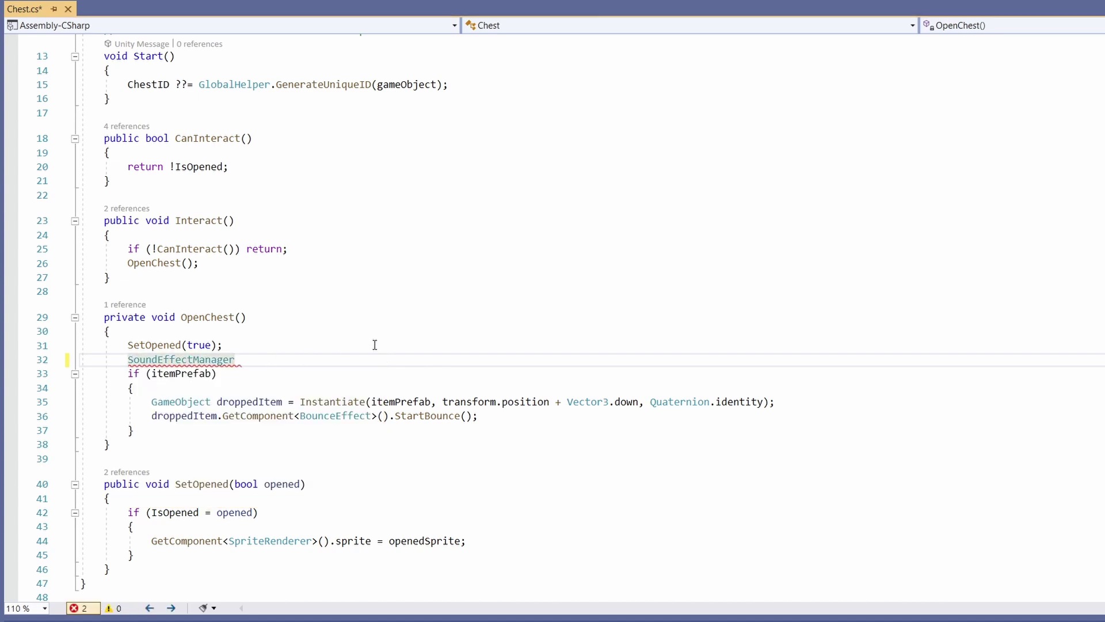
type(".Pla")
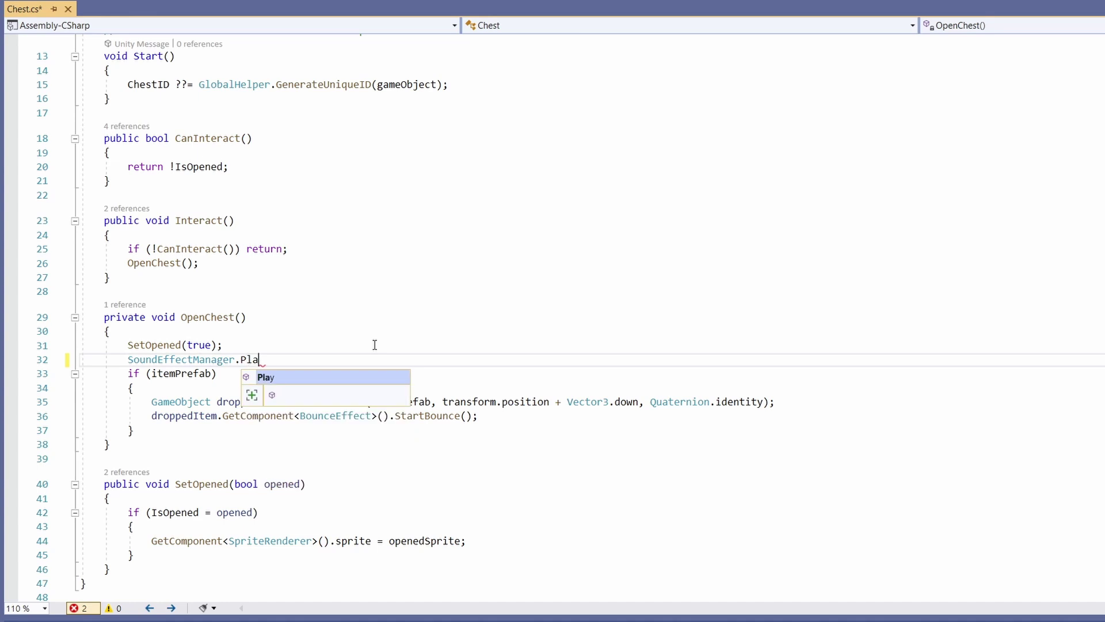
type("y(\"Chest\")")
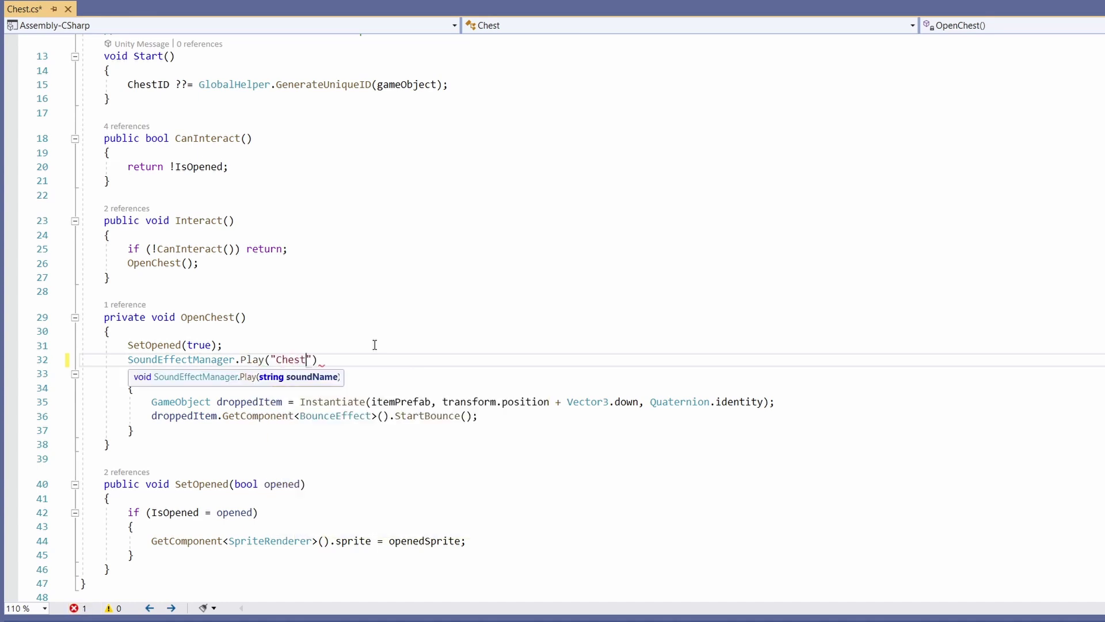
type(";")
key("ctrl+s")
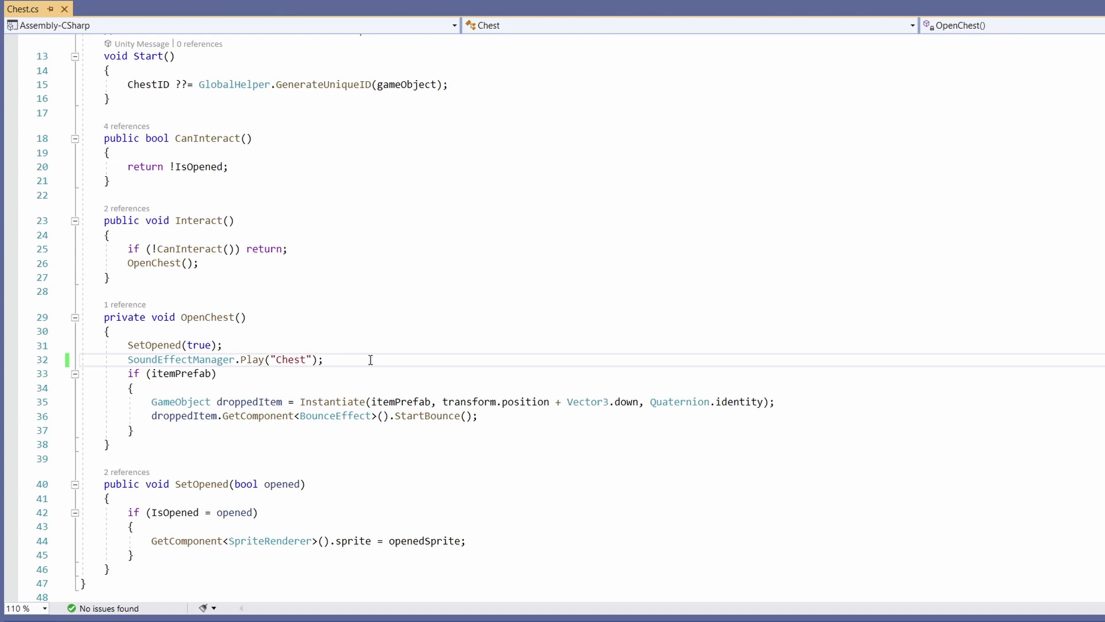
Trace how SoundEffectManager.Play passes soundName to GetRandomClip in SoundEffectLibrary.
left_click(258, 363, "ctrl")
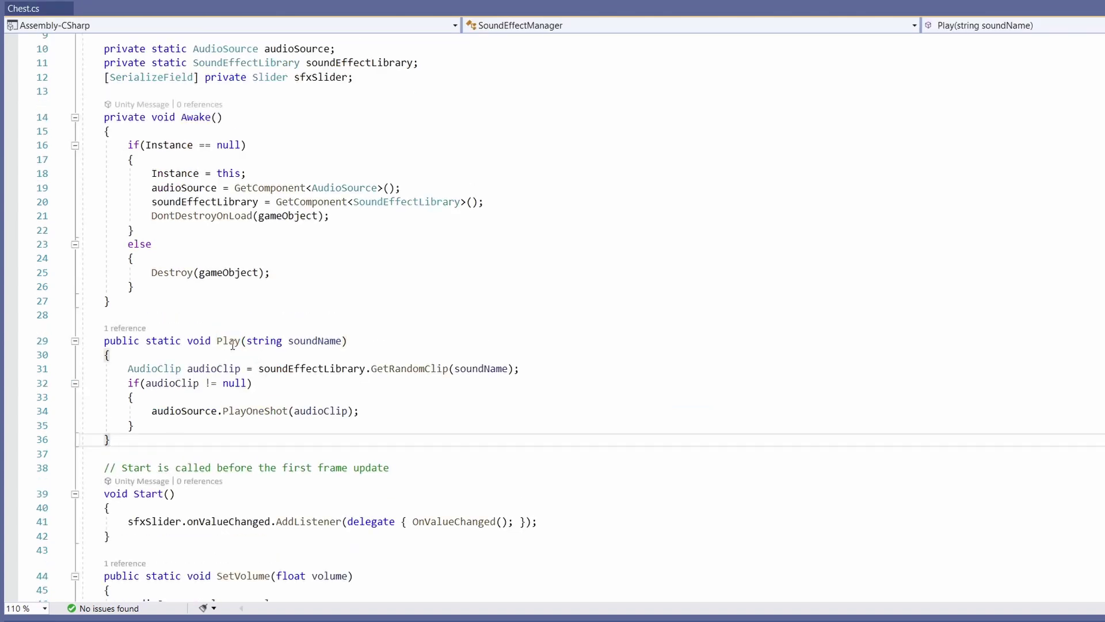
double_click(329, 340)
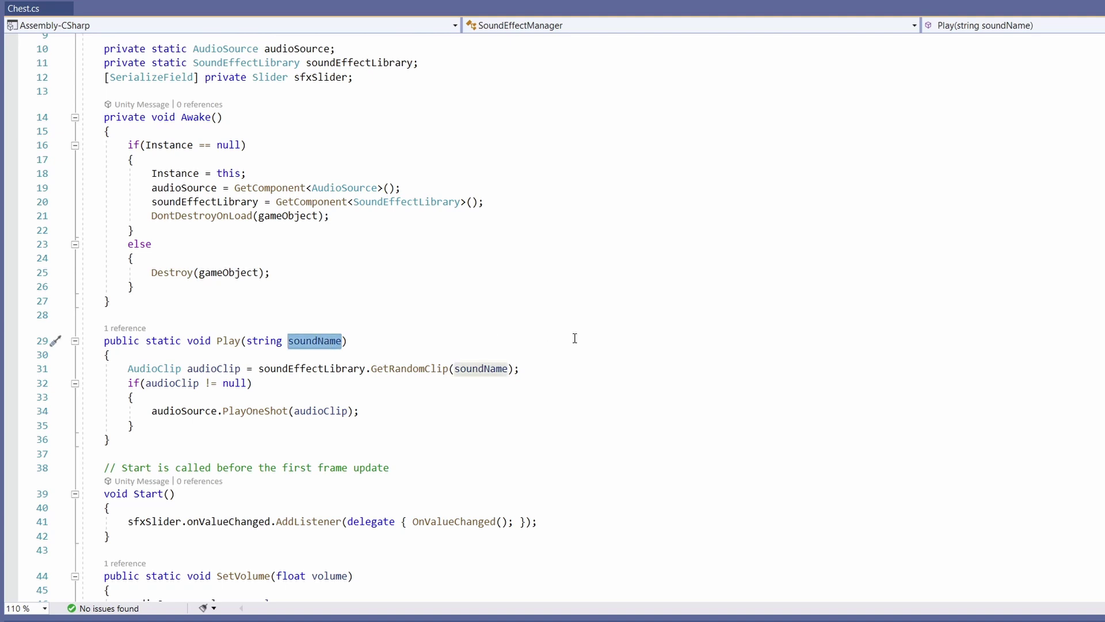
left_click(553, 368)
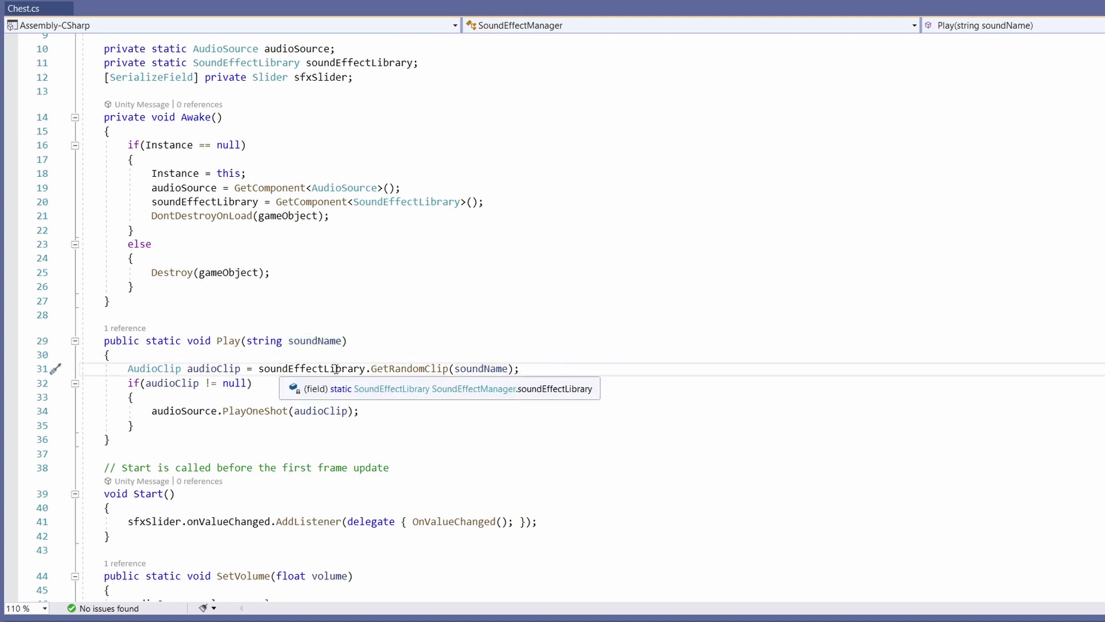
left_click(414, 369, "ctrl")
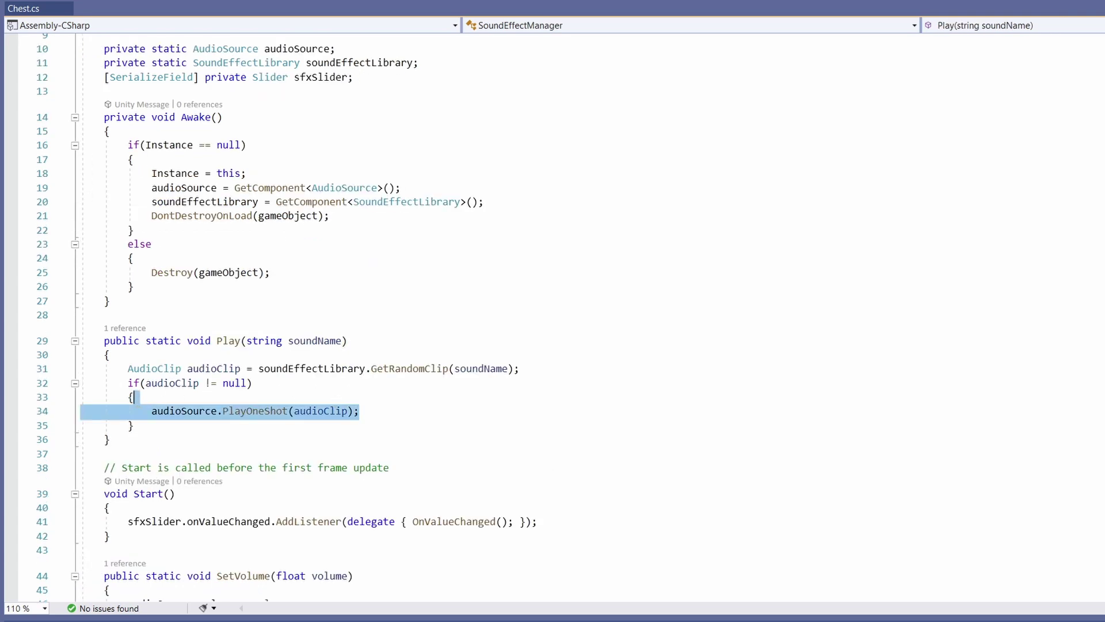
left_click(160, 439)
scroll(160, 438, "down", 1)
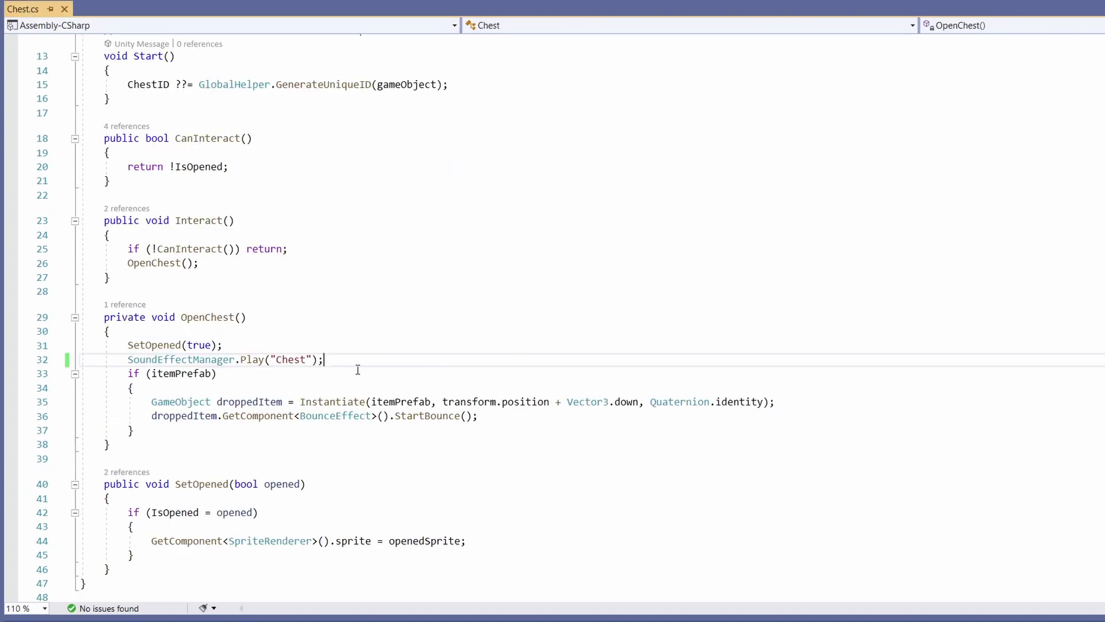
Read the DontDestroyOnLoad root-object warning and move SoundEffectManager to the hierarchy root below Chest.
key("alt+Tab")
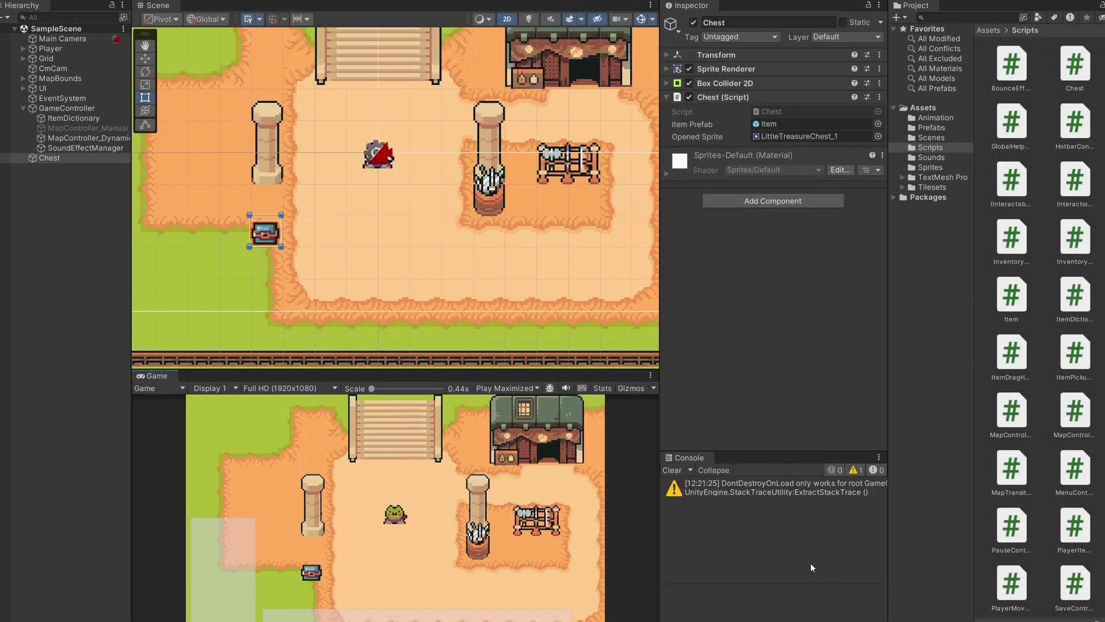
left_click(787, 488)
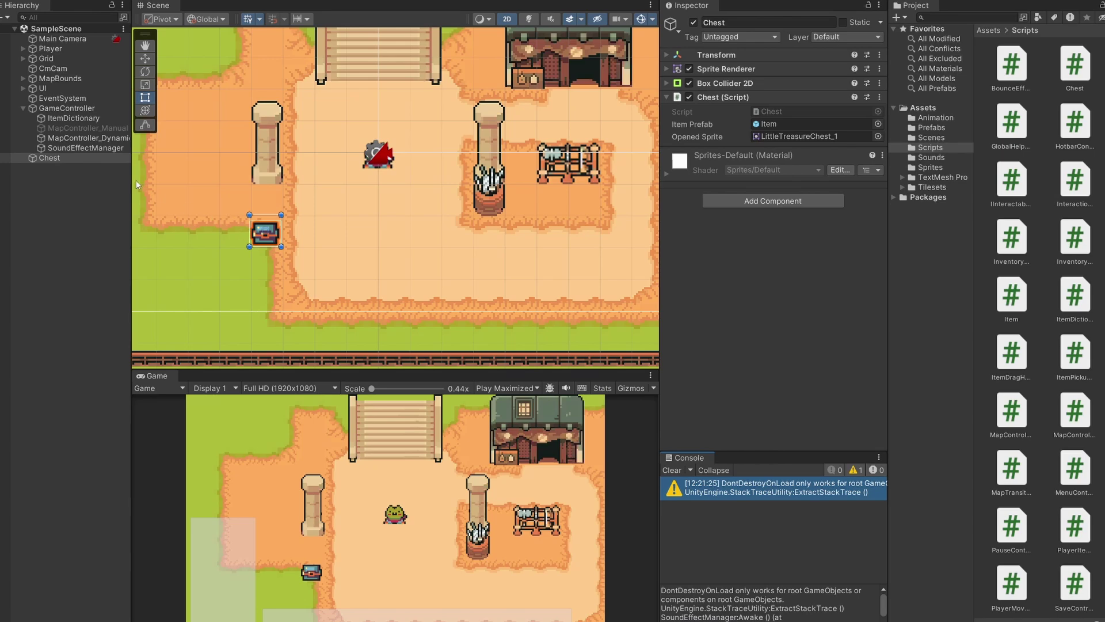
left_click_drag(80, 148, 64, 161)
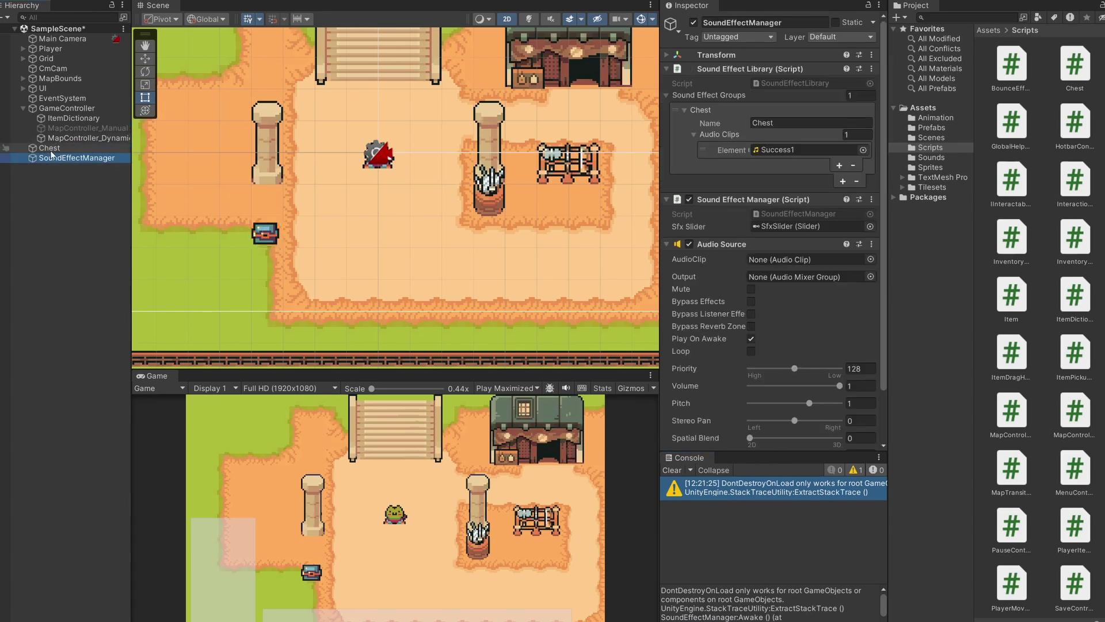
Comment out the DontDestroyOnLoad(gameObject) line on line 21 of SoundEffectManager's Awake.
left_click(23, 108)
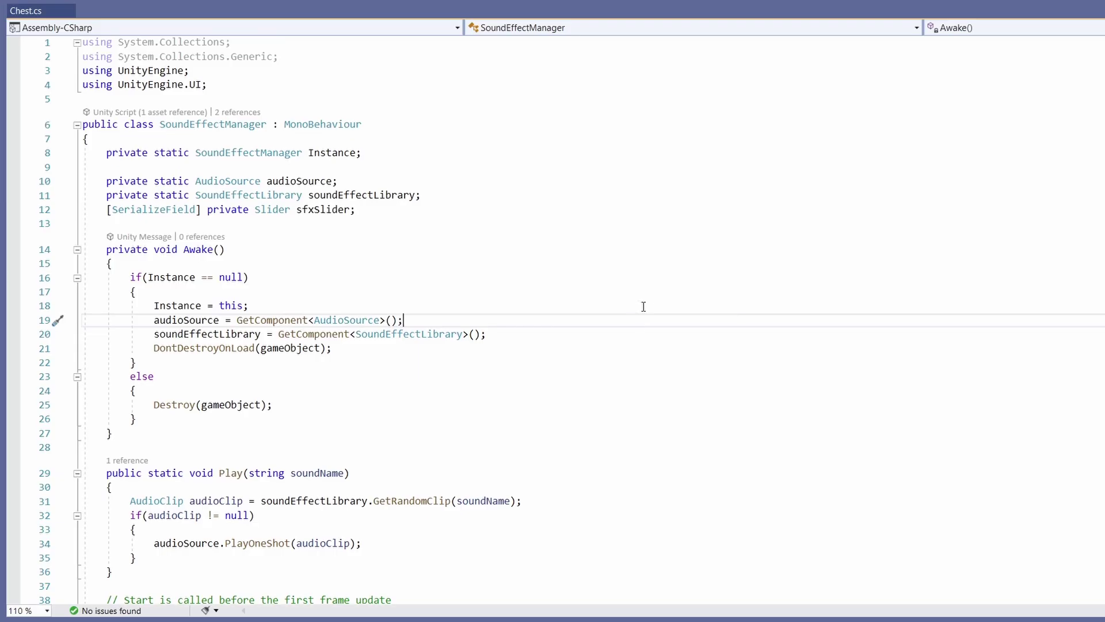
left_click(363, 349)
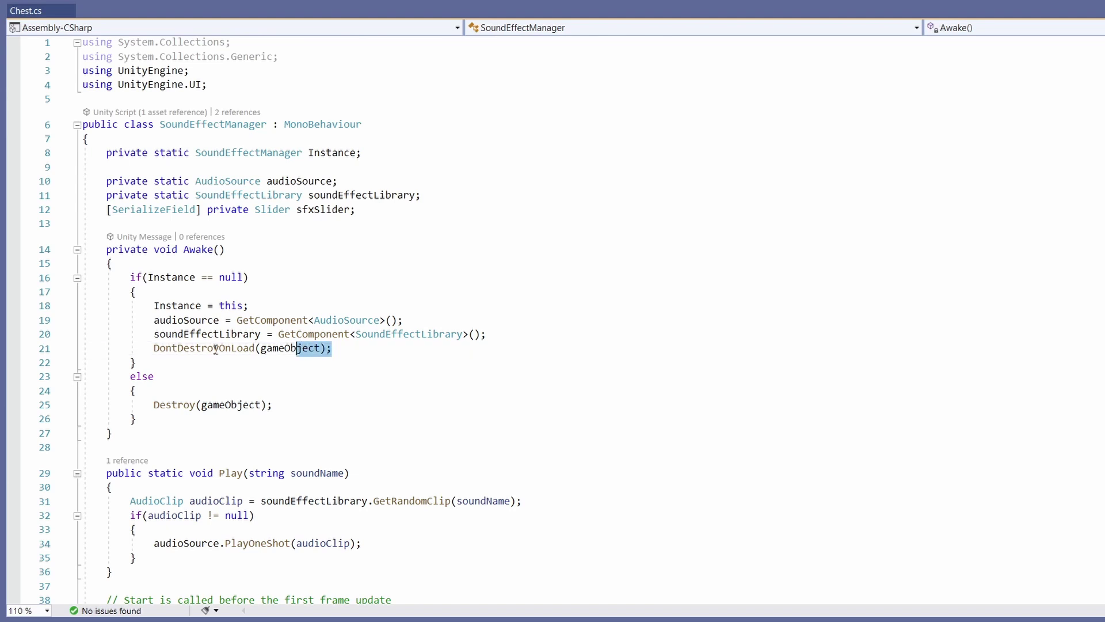
mouse_move(300, 349)
key("ctrl+k")
key("ctrl+c")
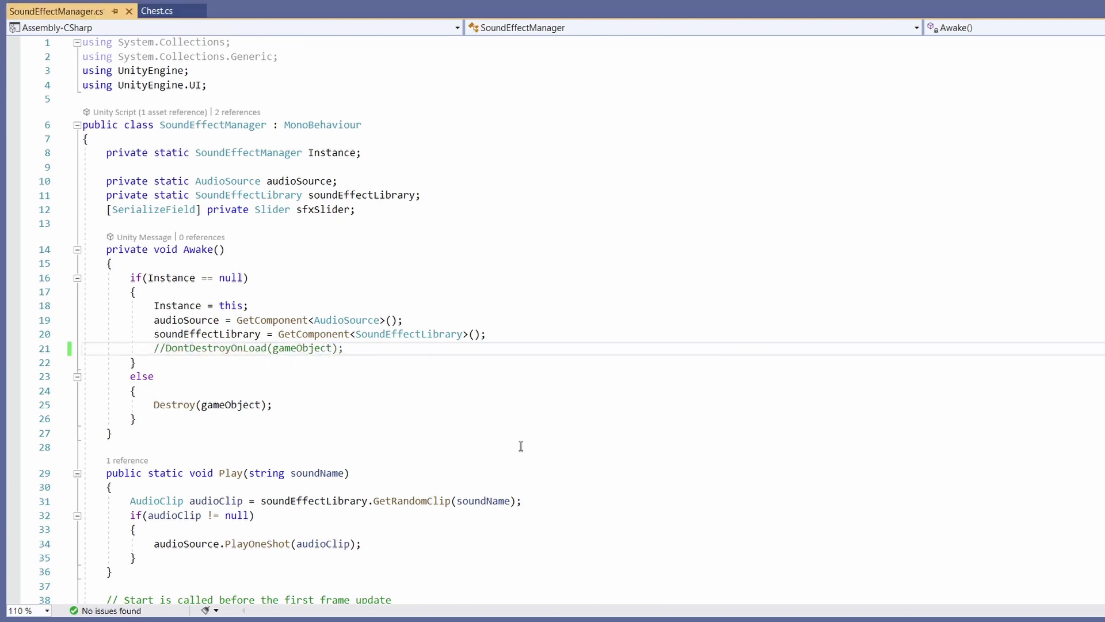
left_click(385, 348)
key("alt+Tab")
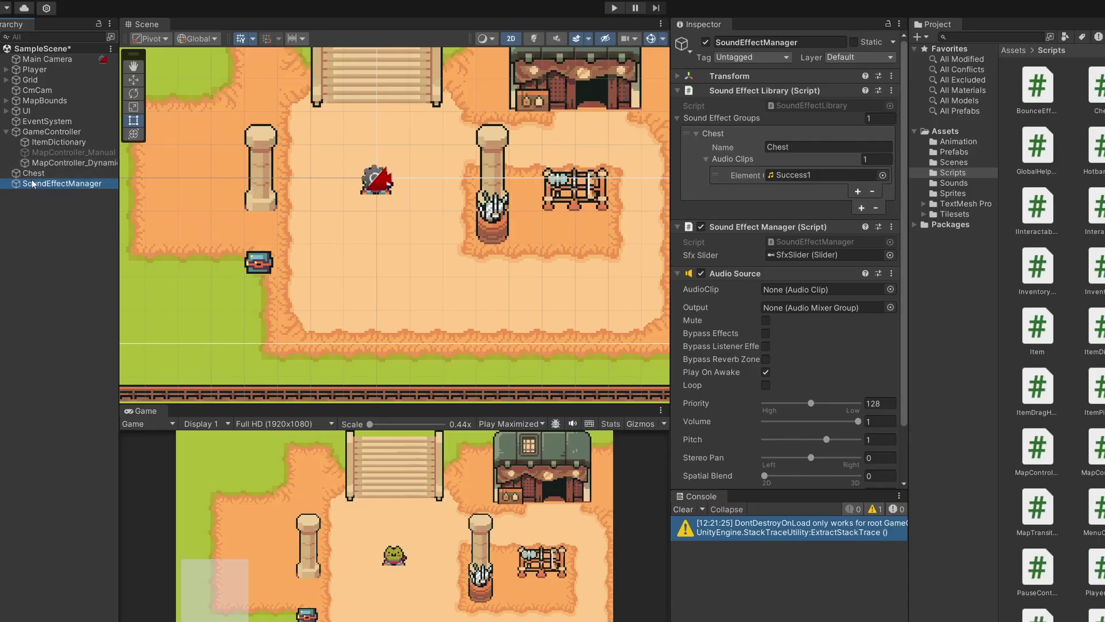
Start Play mode and walk the frog to the chests, opening them with Space.
left_click(78, 240)
left_click(613, 8)
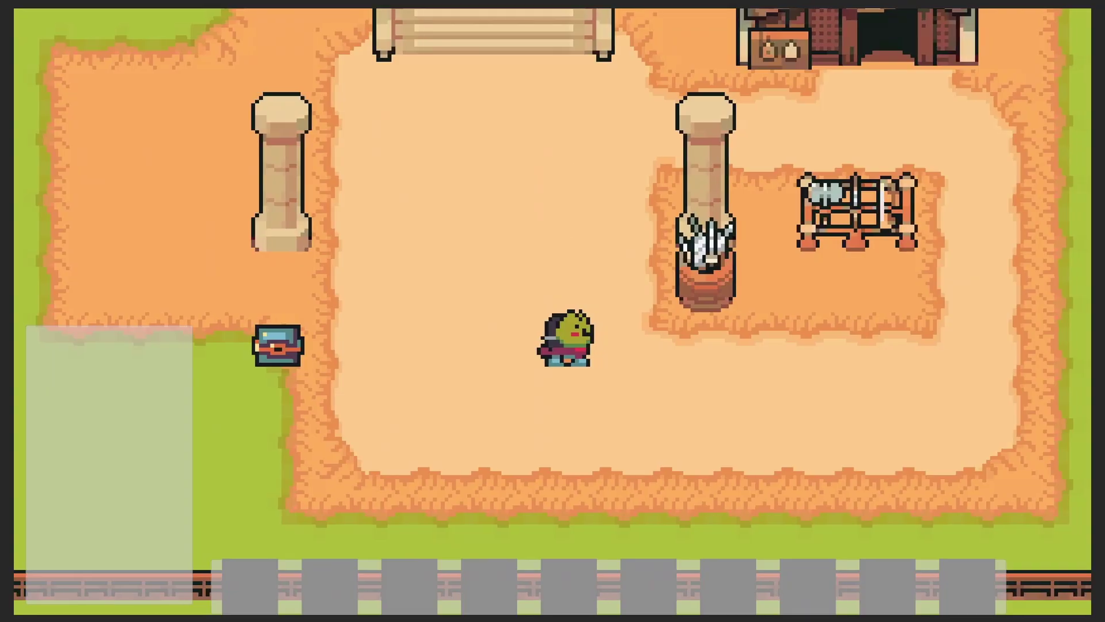
key("Left")
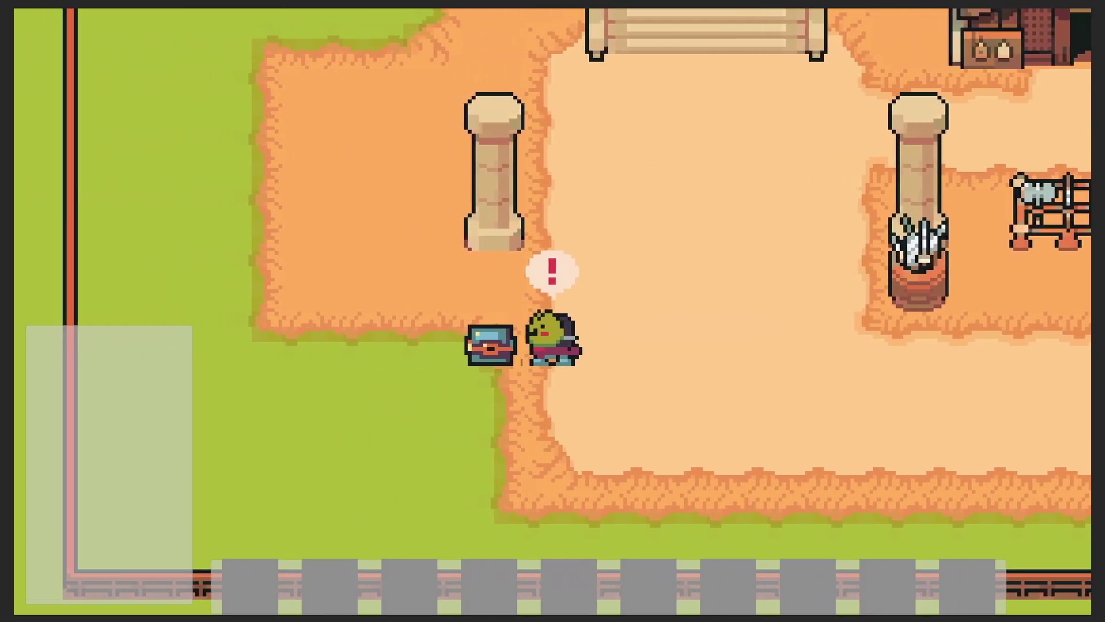
key("space")
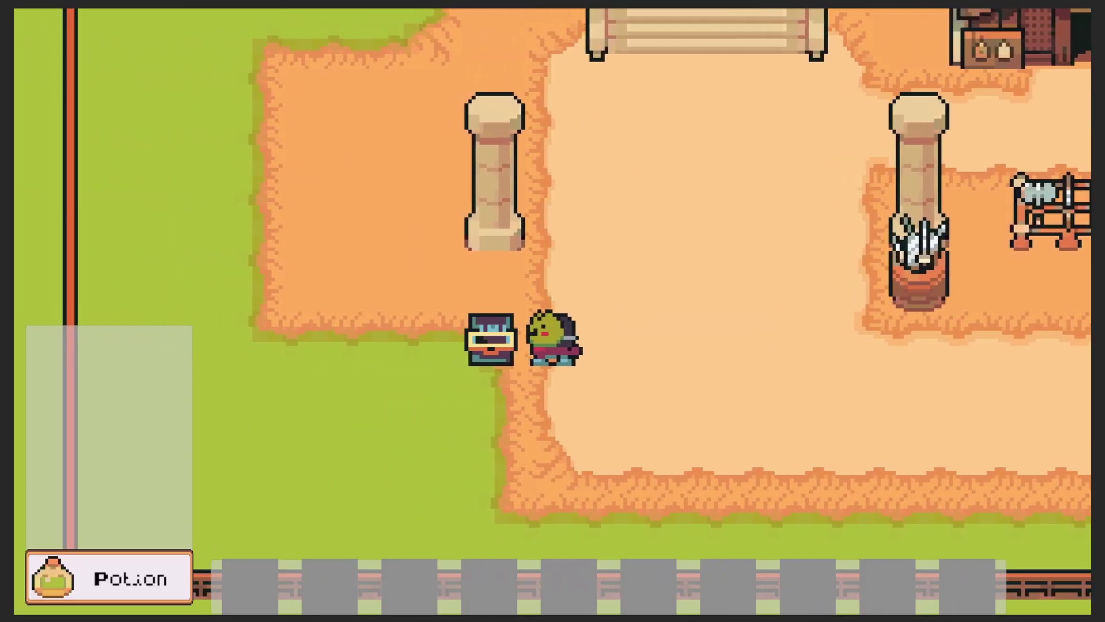
key("Right")
key("Left")
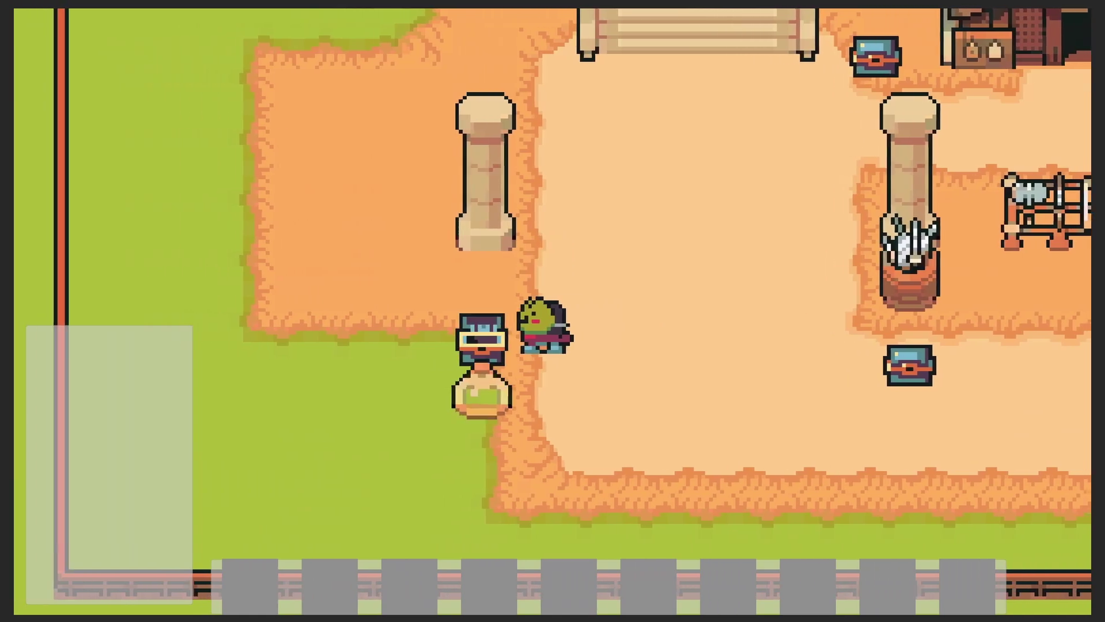
key("Right")
key("Right")
key("space")
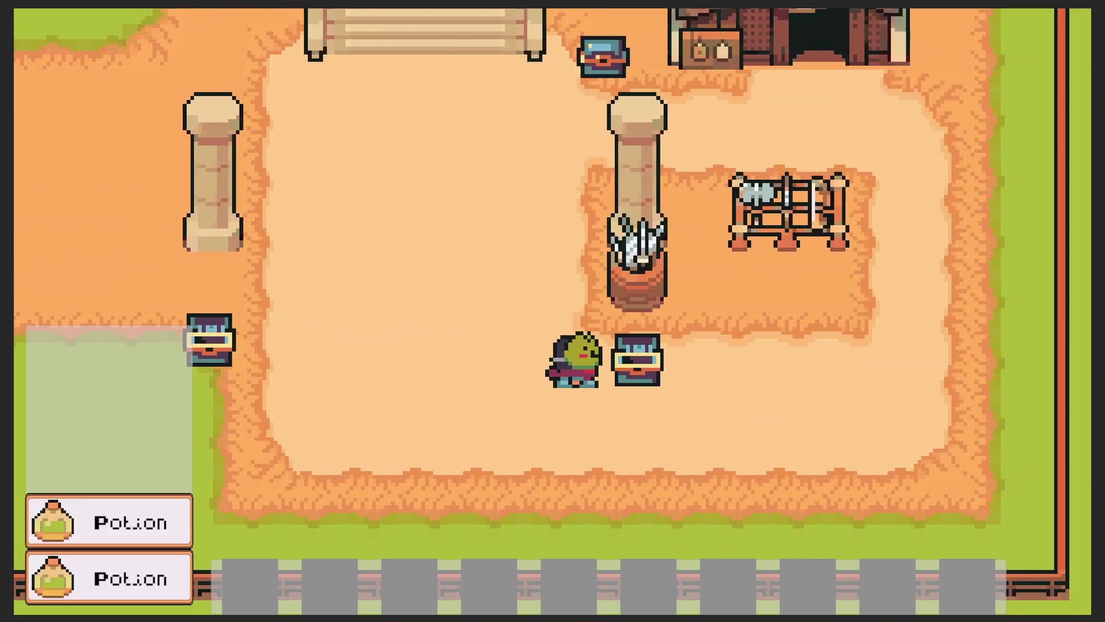
key("Up")
key("Right")
key("space")
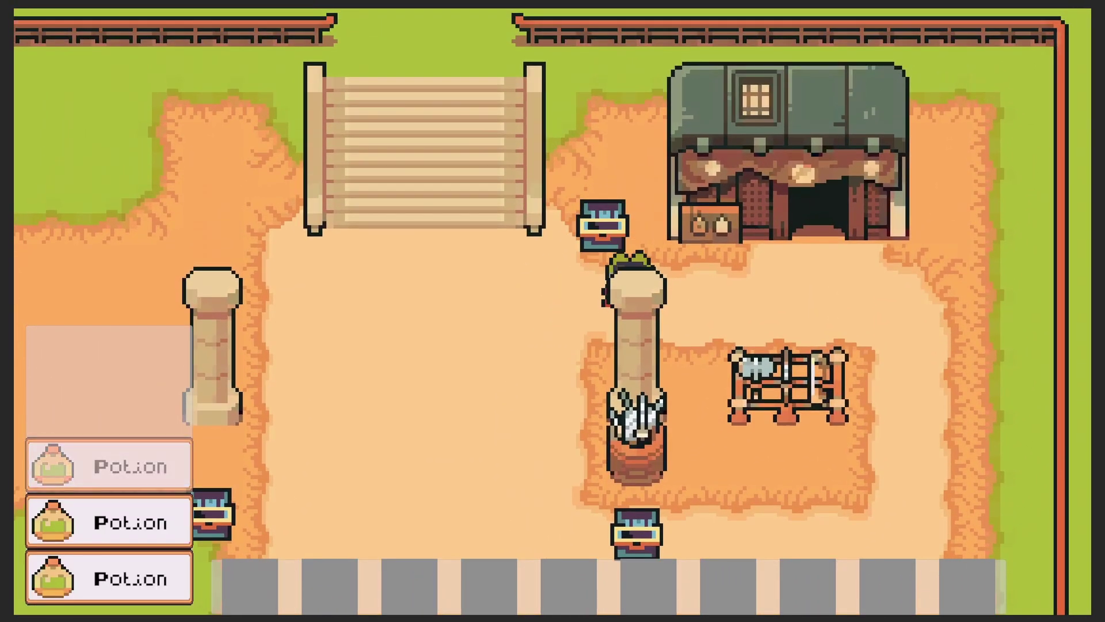
Walk the frog around the plaza, grass and pillars, then exit Play mode with Ctrl+P.
key("Left")
key("Down")
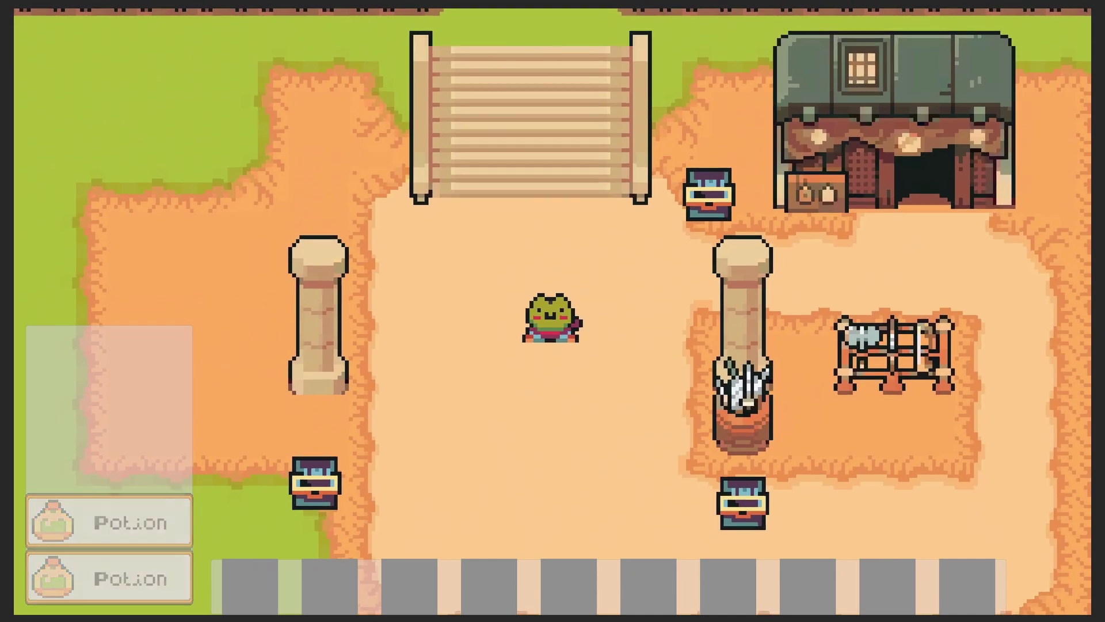
key("Up")
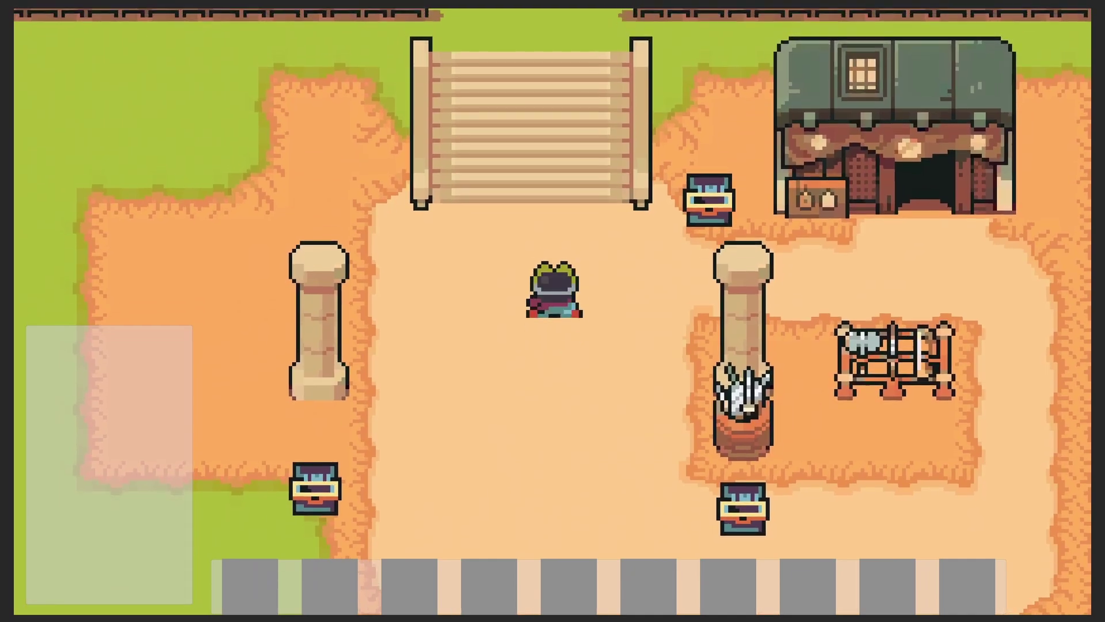
key("Left")
key("Down")
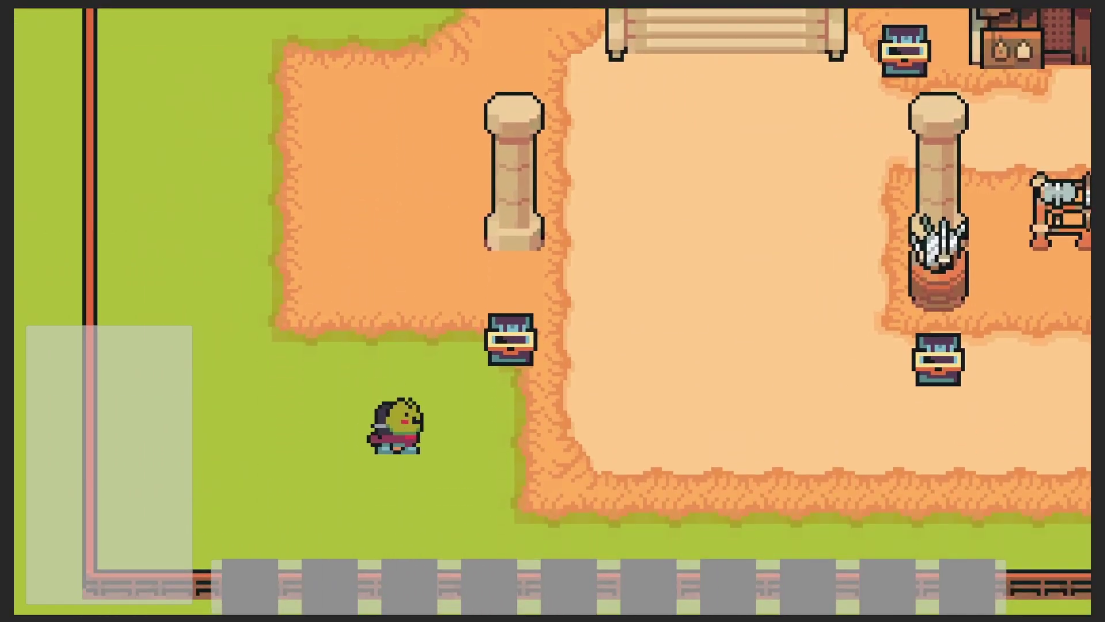
key("Right")
key("Right")
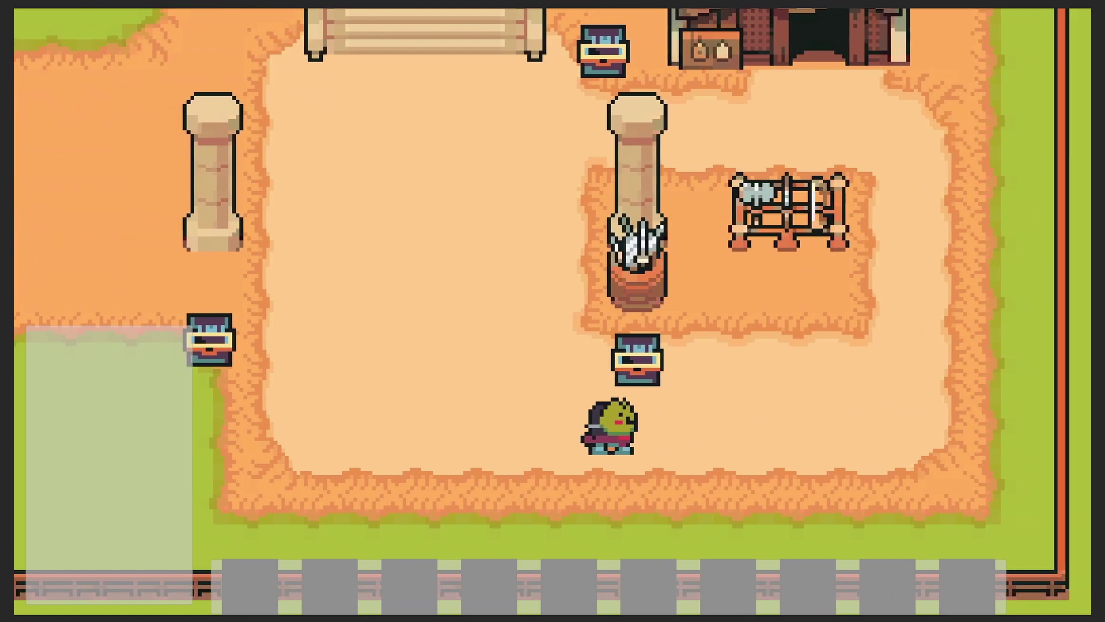
key("Left")
key("Up")
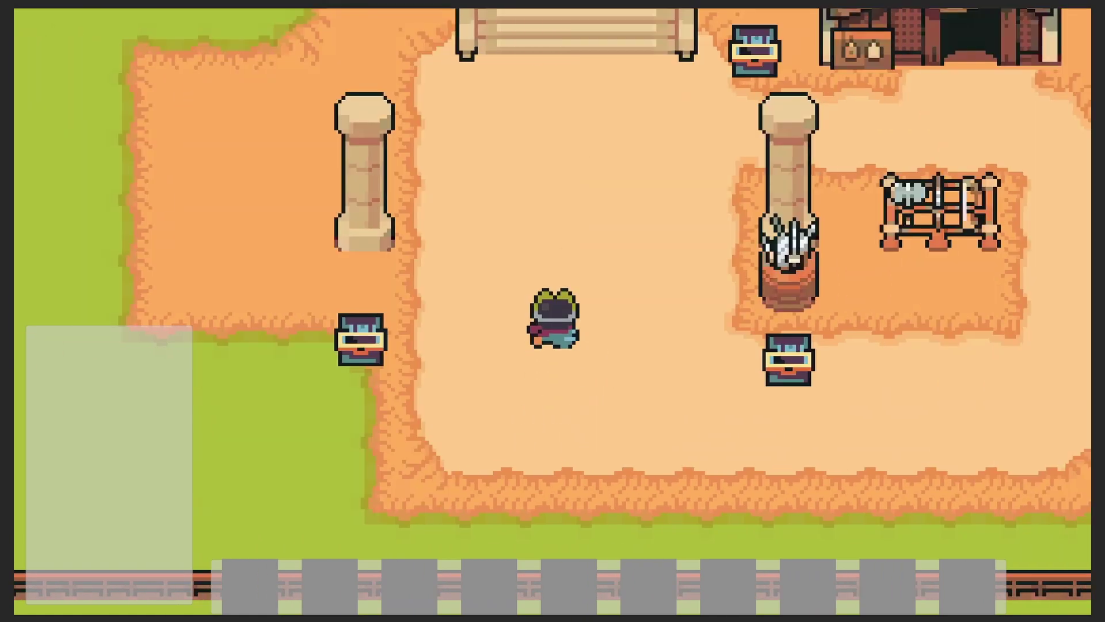
key("Right")
key("Right")
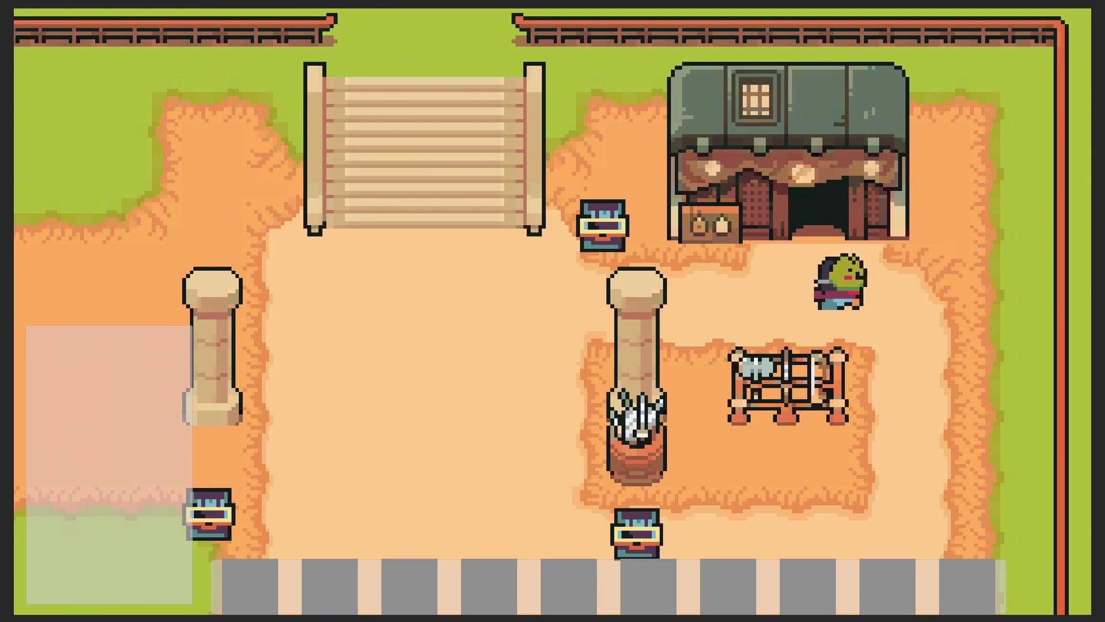
key("Down")
key("Left")
key("Left")
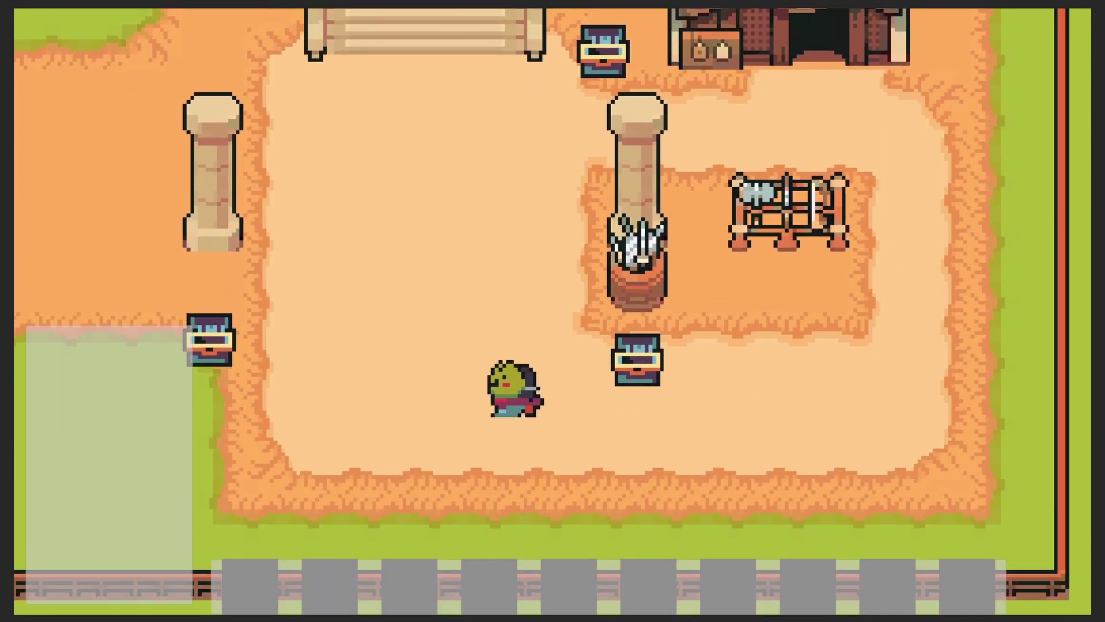
key("Up")
key("ctrl+p")
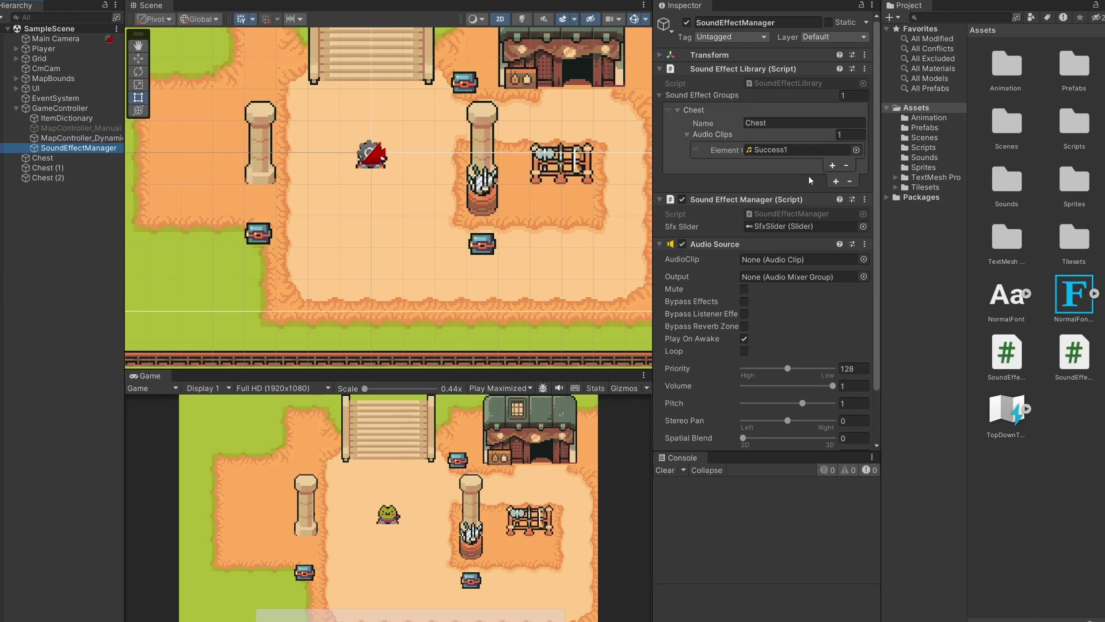
Add a sound effect group named Footstep and remove its copied Success1 clip.
left_click(835, 180)
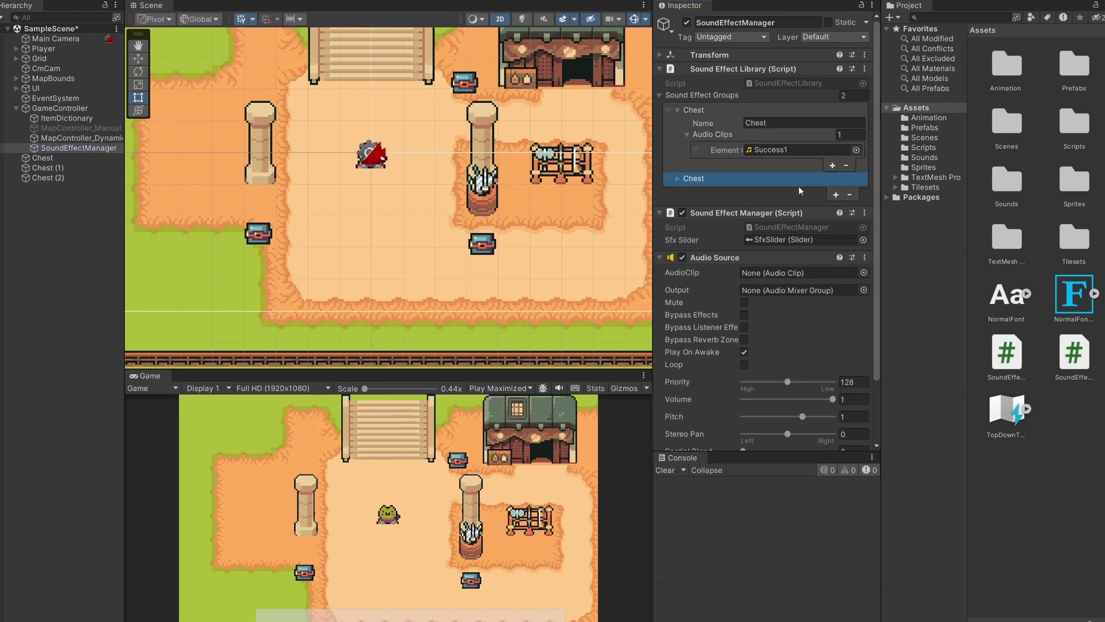
left_click(799, 185)
left_click(774, 187)
type("Footstep")
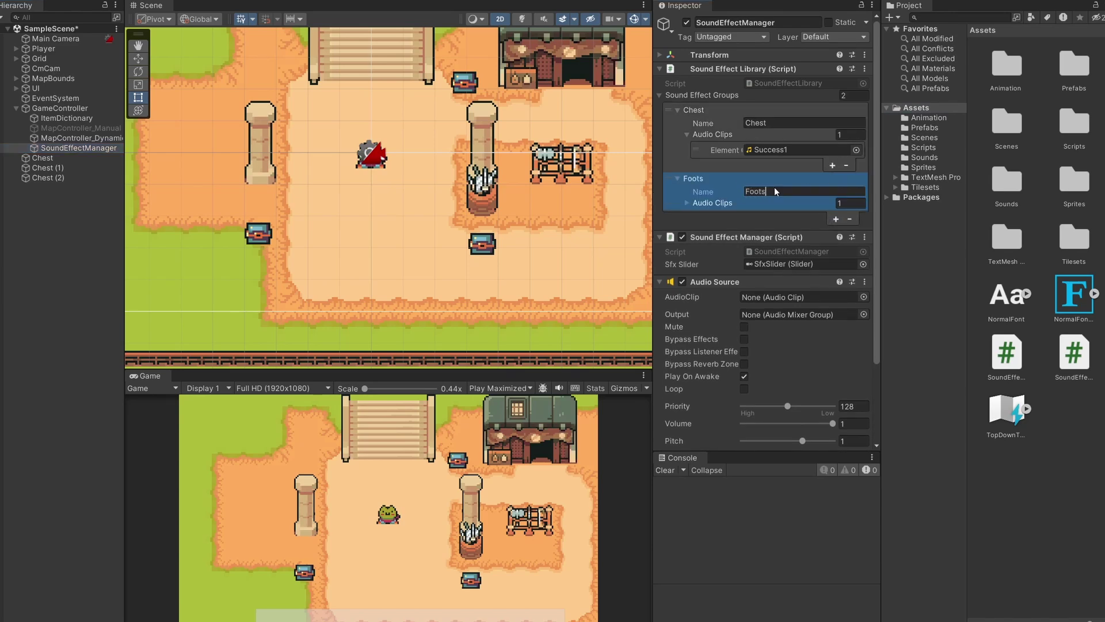
left_click(687, 203)
left_click(771, 218)
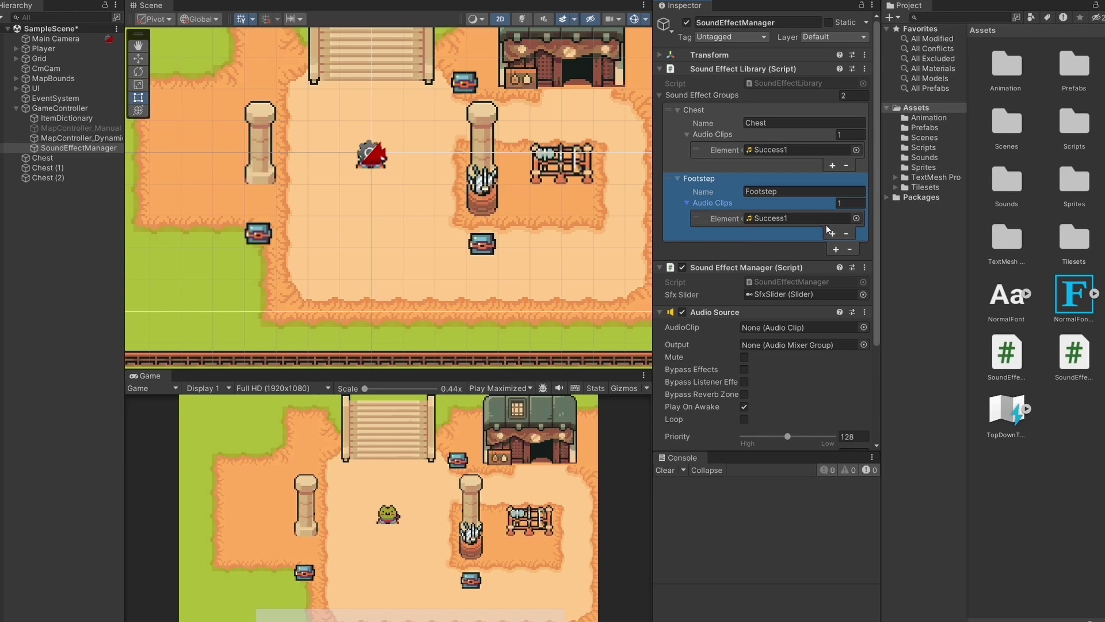
Create a Footsteps folder inside Sounds and open it.
left_click(846, 233)
right_click(1010, 136)
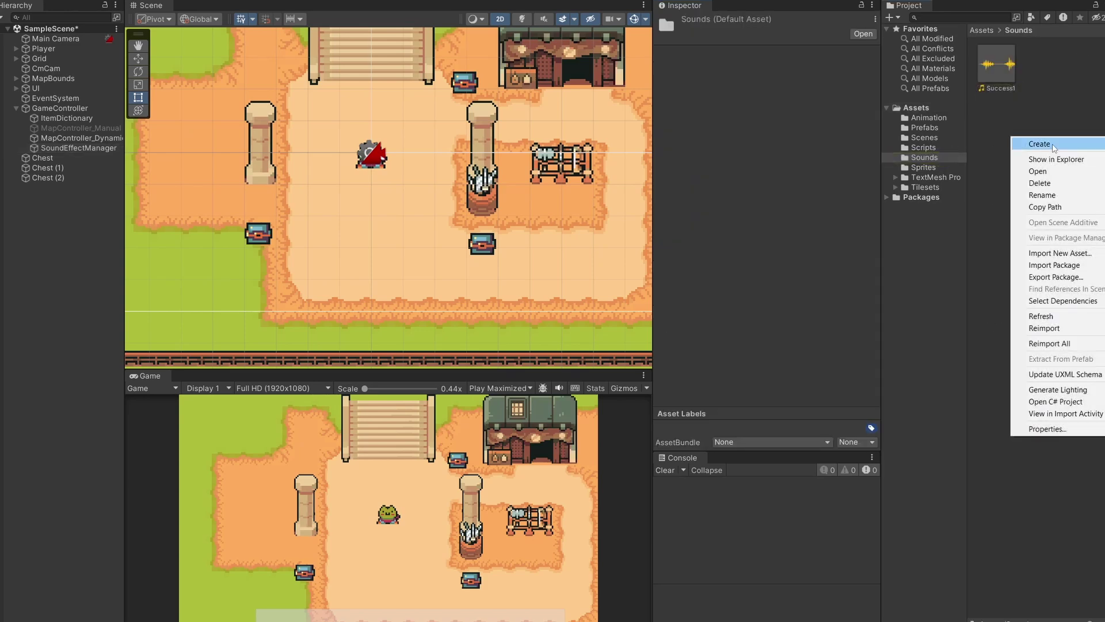
left_click(990, 137)
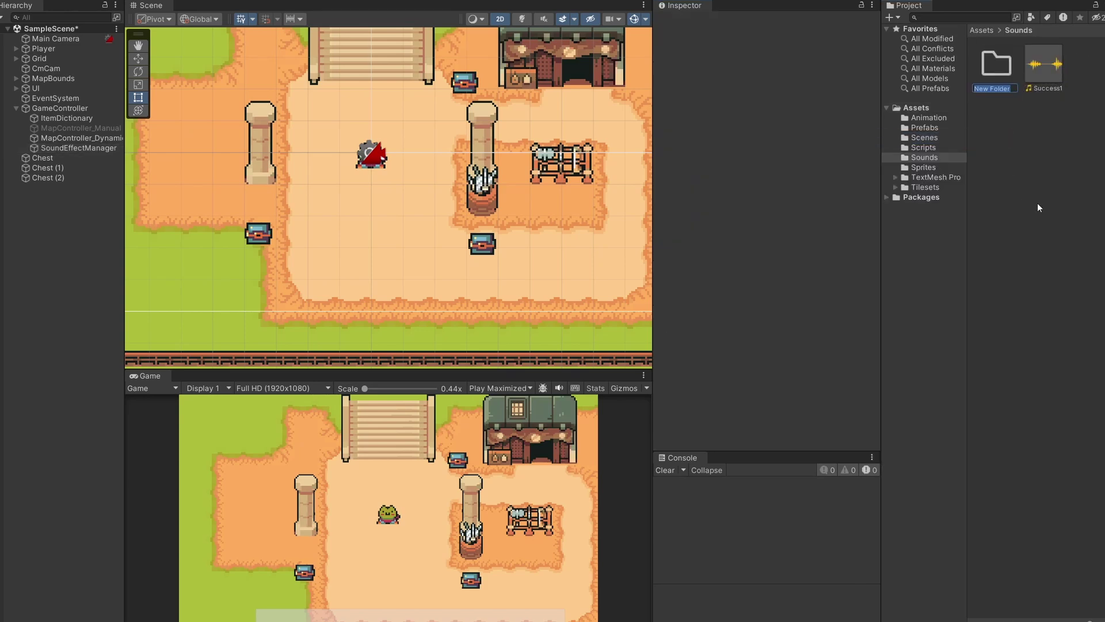
type("Footsteps")
key("Return")
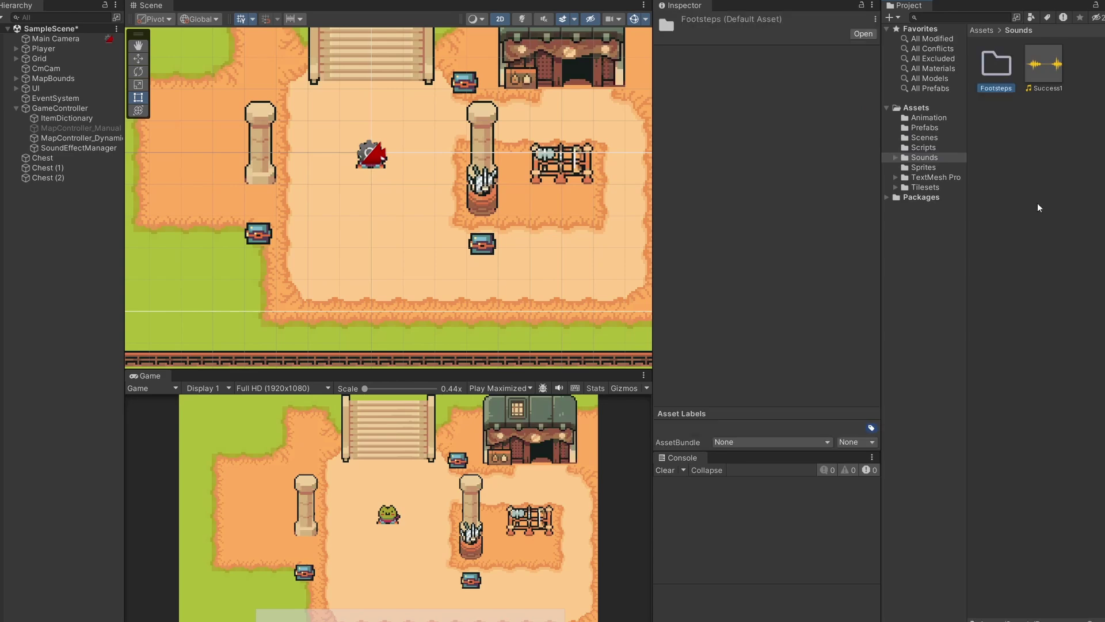
double_click(1007, 70)
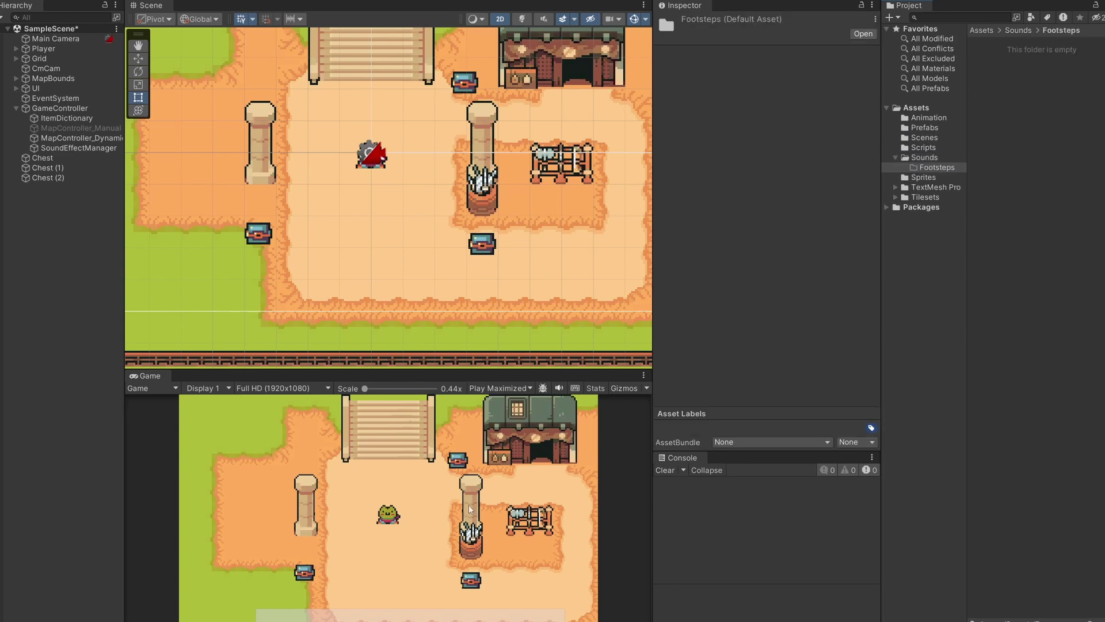
key("alt+Tab")
Open the downloaded Dirt folder listing the Steps_dirt .ogg footstep files 001 to 021.
mouse_move(391, 381)
left_mouse_down()
mouse_move(398, 461)
mouse_move(398, 391)
left_mouse_up()
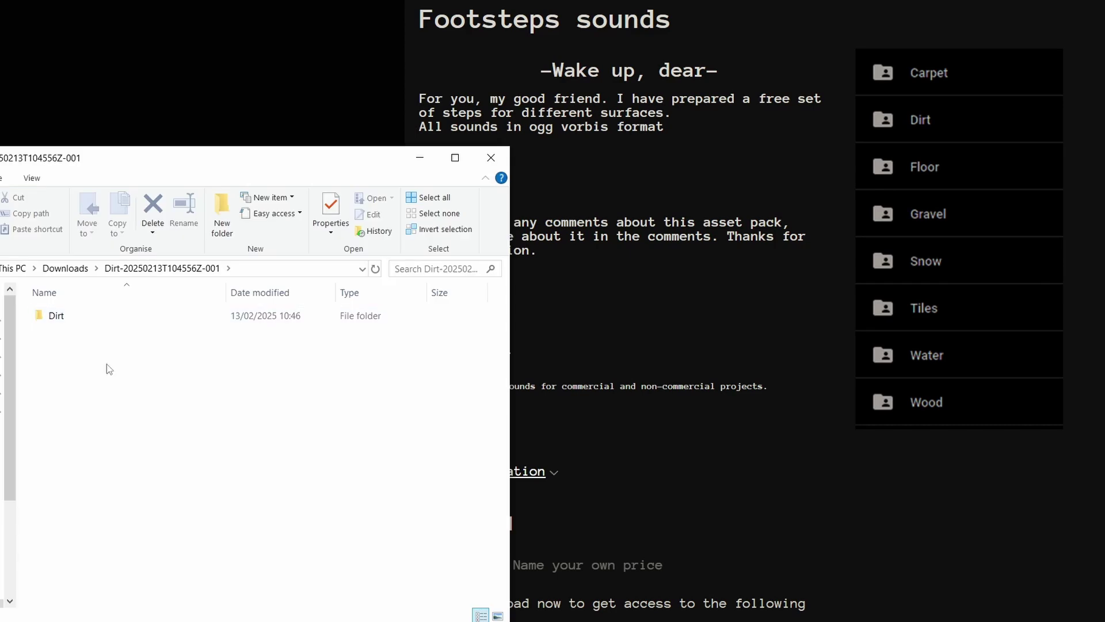
double_click(122, 324)
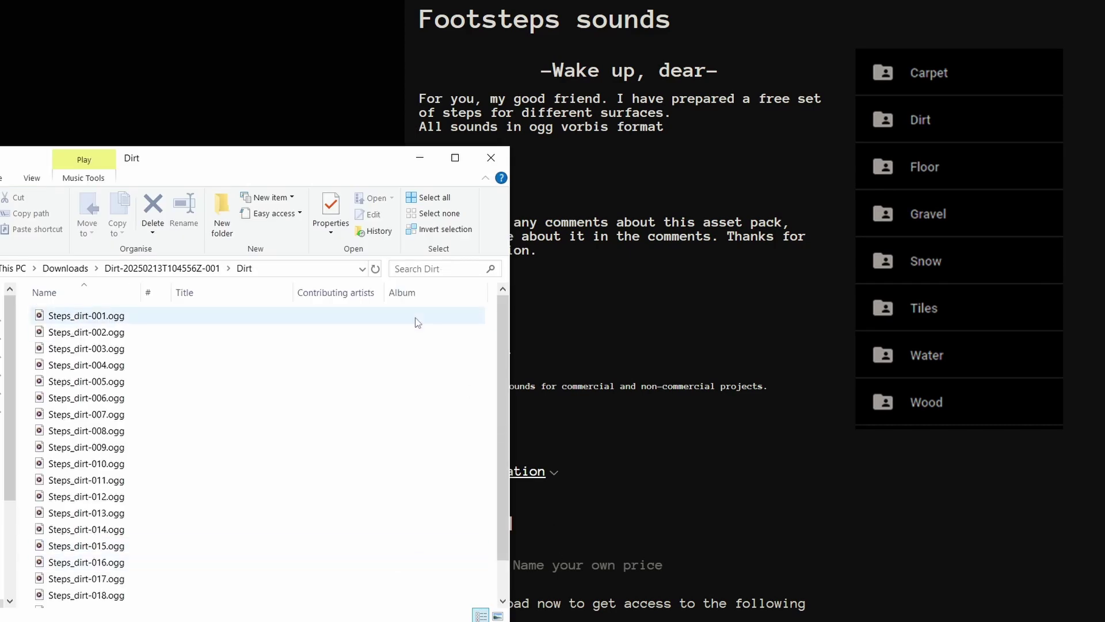
scroll(416, 323, "down", 1)
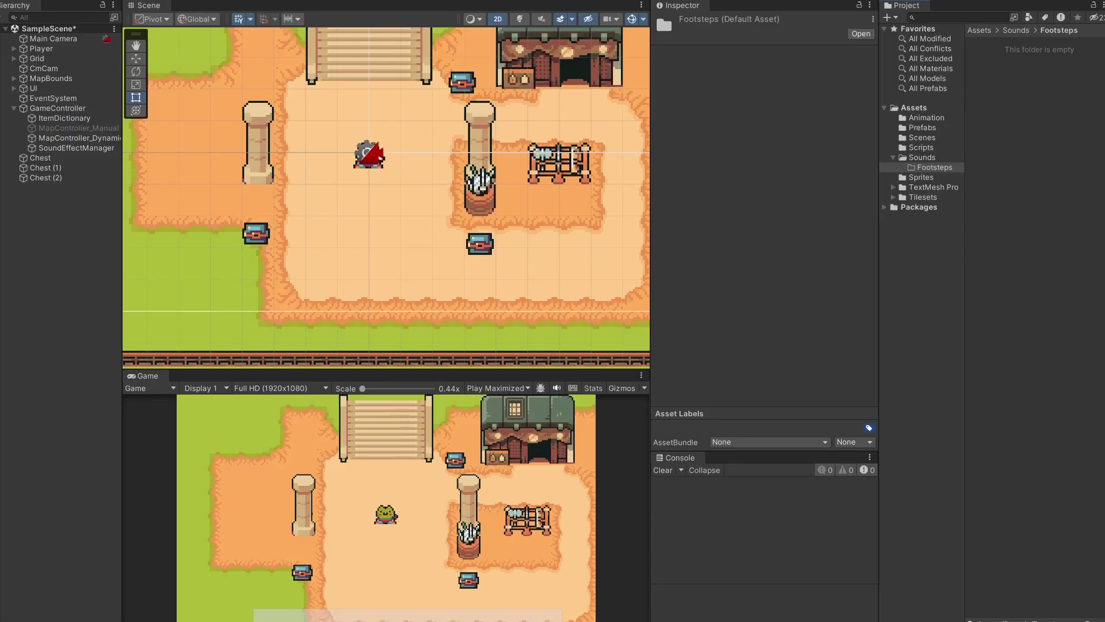
Import all 21 Steps_dirt files from File Explorer into Assets/Sounds/Footsteps.
key("alt+Tab")
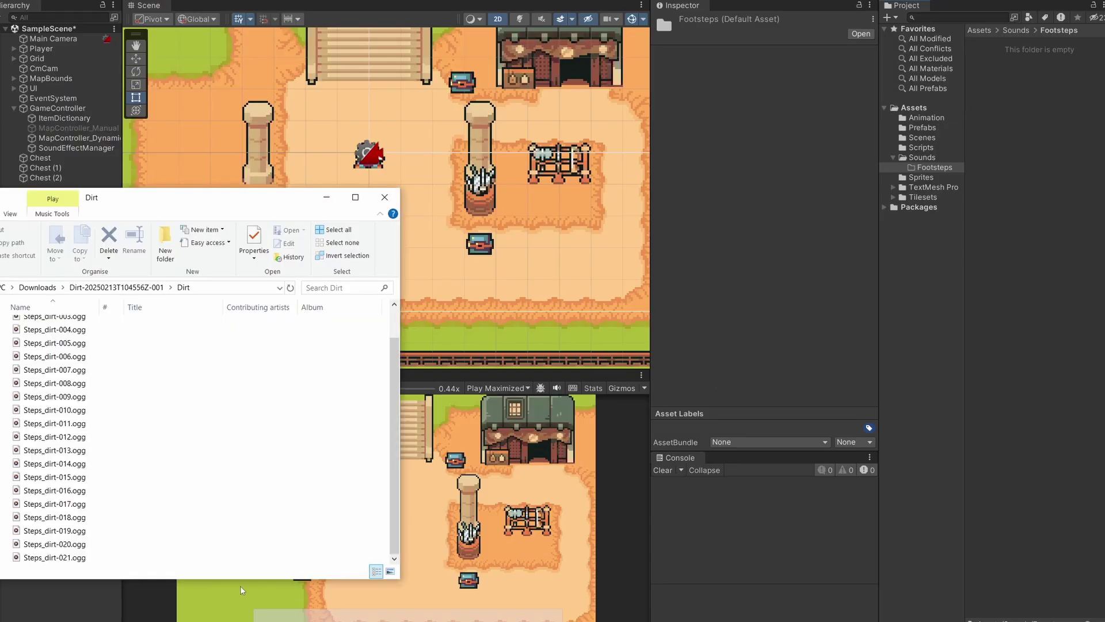
key("ctrl+a")
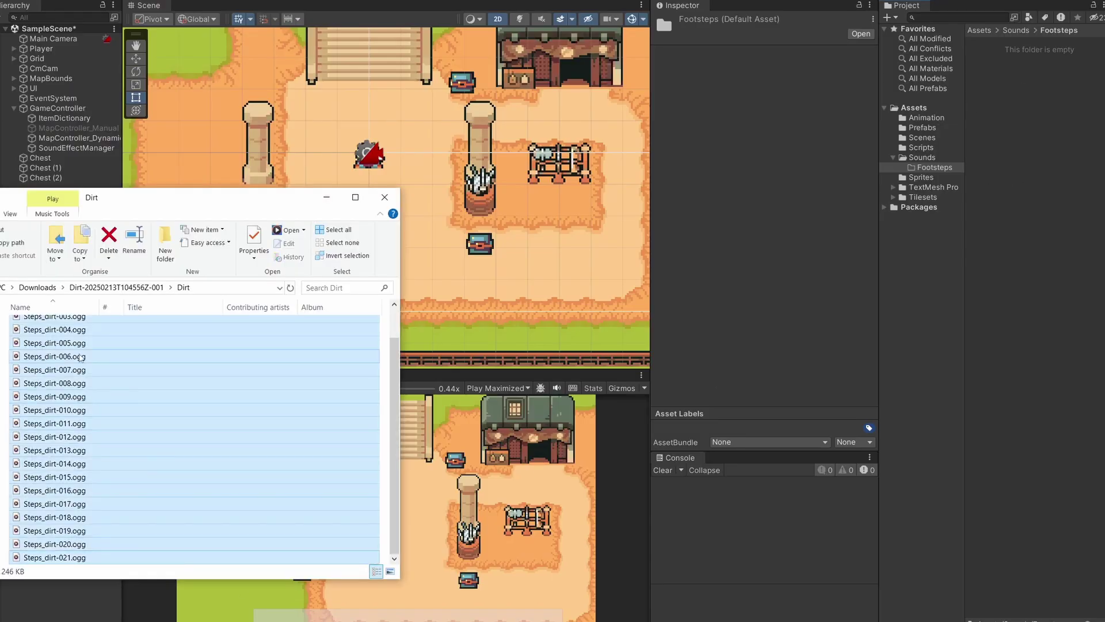
left_click_drag(82, 358, 998, 68)
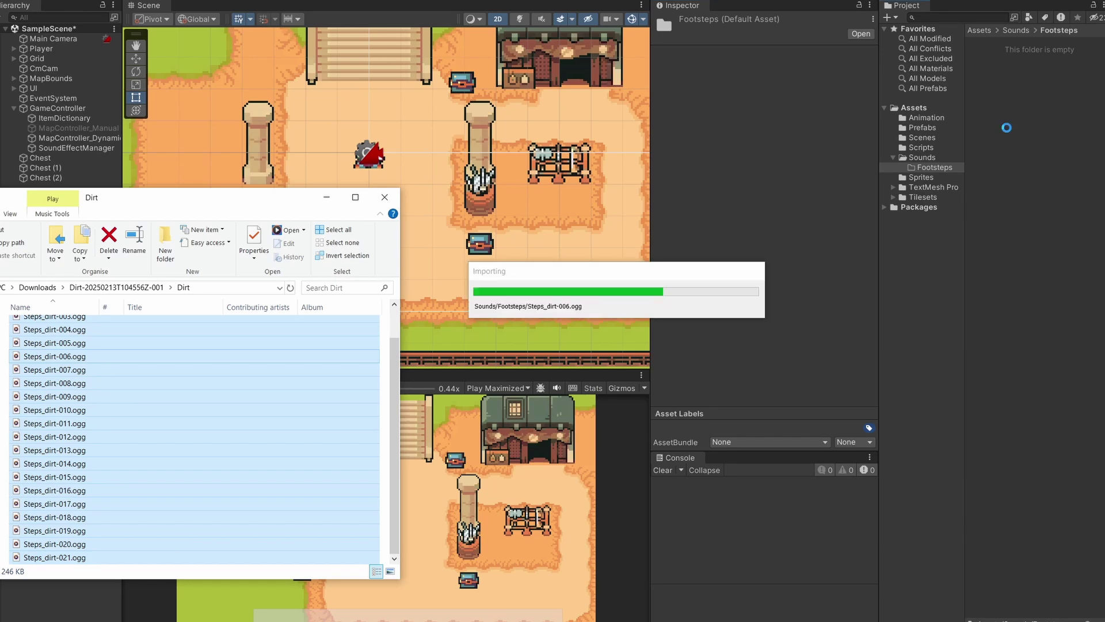
Lock the Inspector on SoundEffectManager and fill Footstep's Audio Clips with all 21 Steps_dirt clips.
left_click(104, 150)
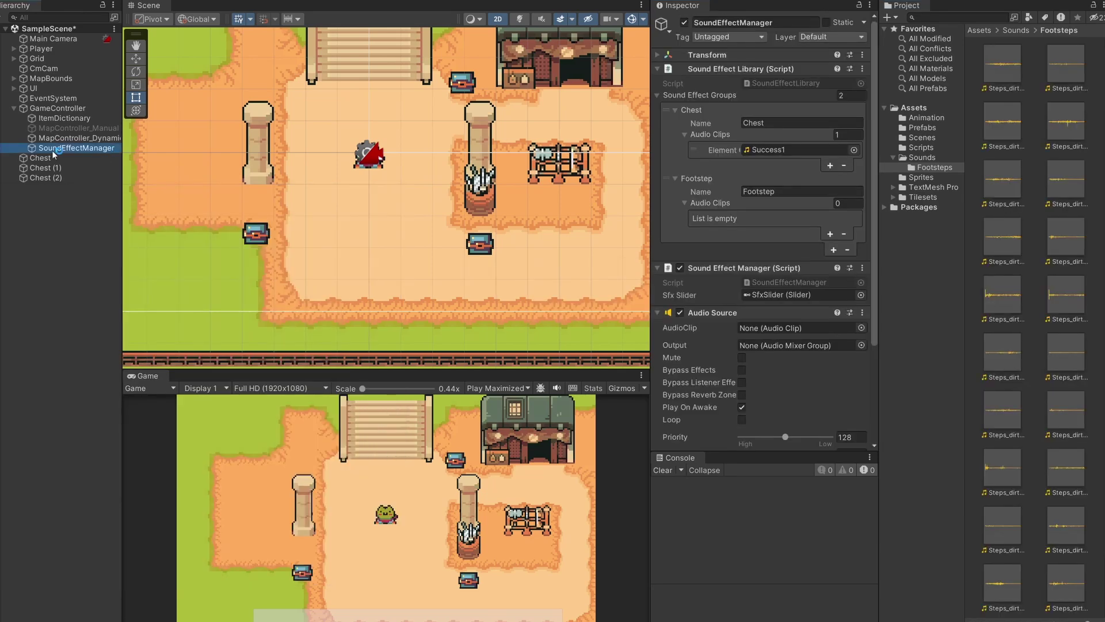
left_click(859, 7)
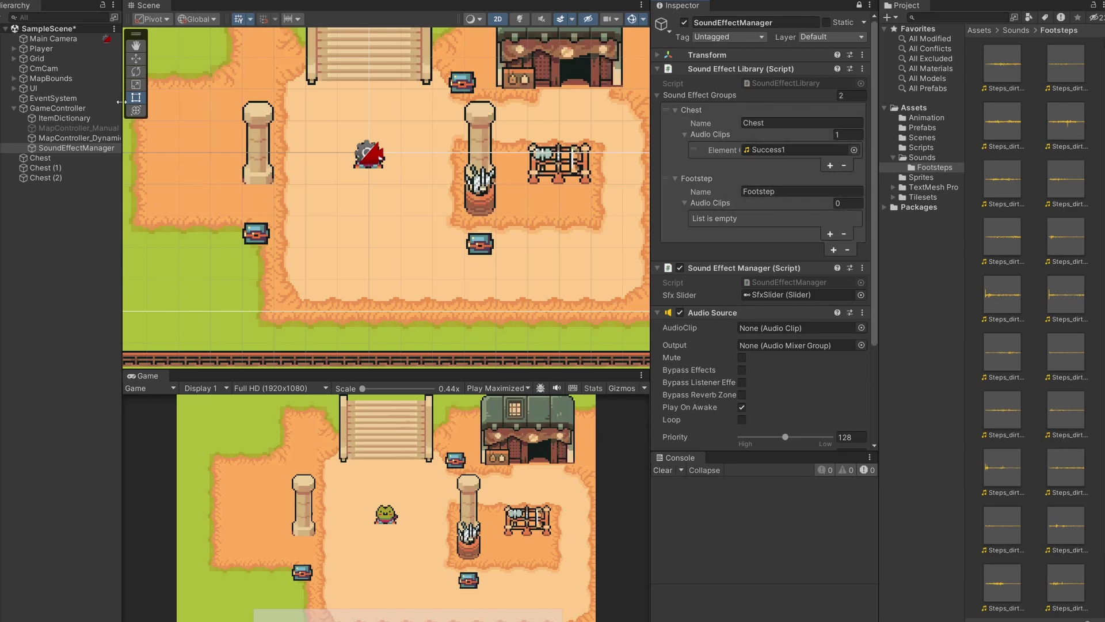
left_click(71, 166)
left_click(936, 267)
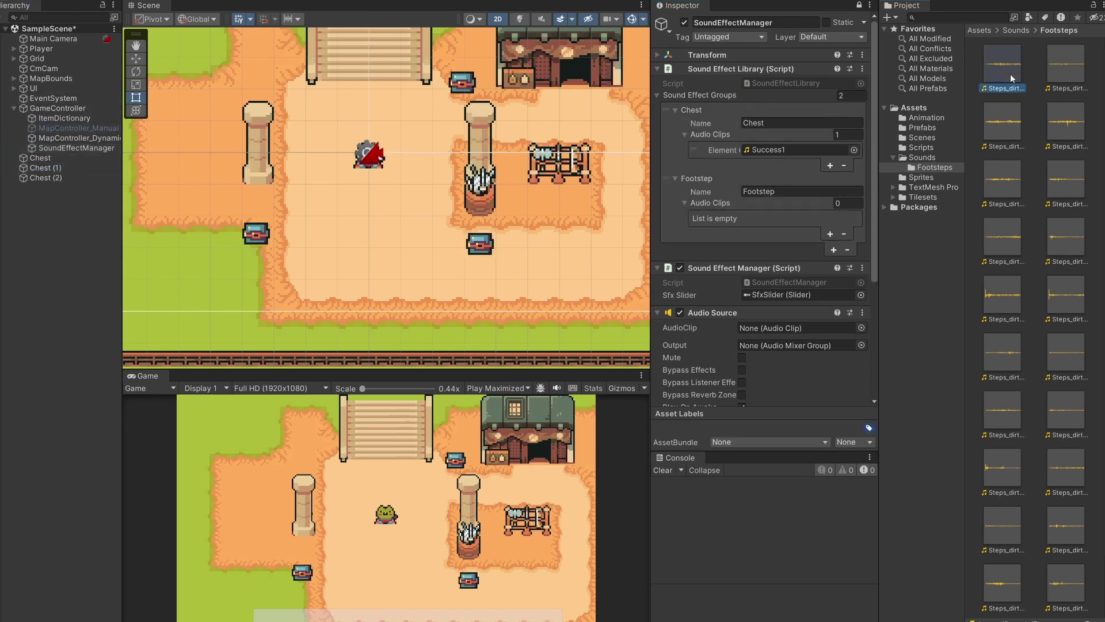
key("ctrl+a")
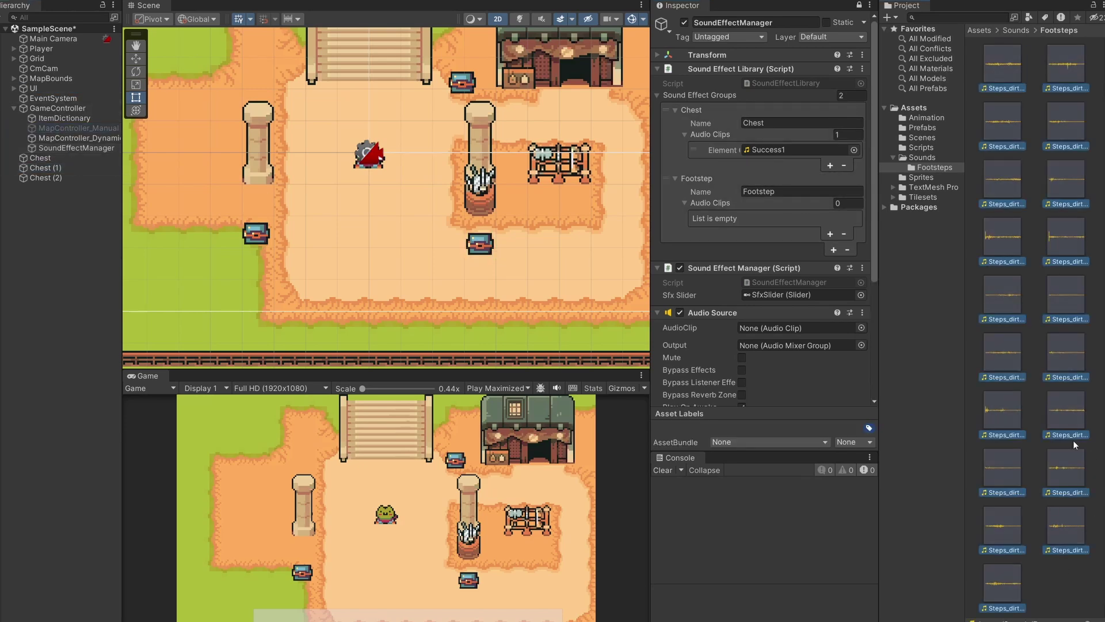
left_click_drag(1021, 585, 716, 207)
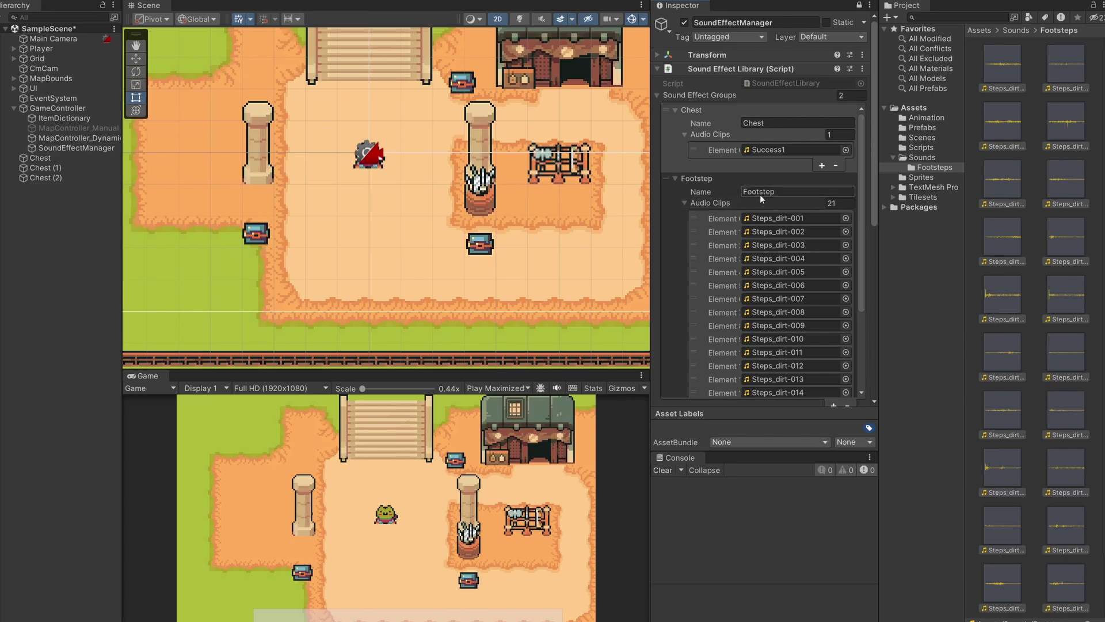
scroll(777, 253, "down", 5)
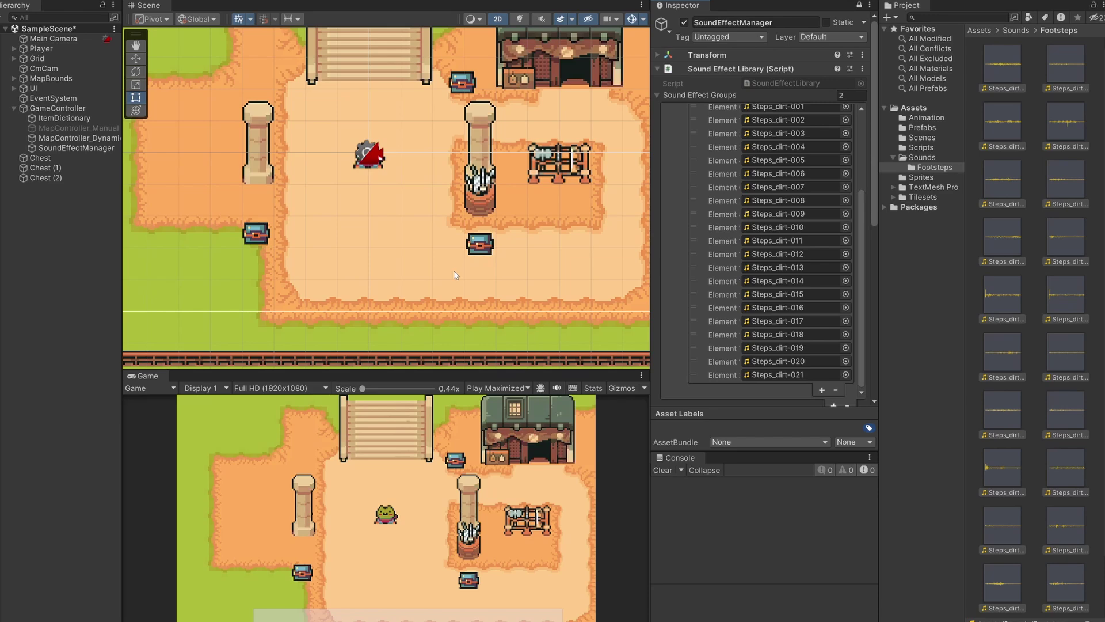
left_click(858, 5)
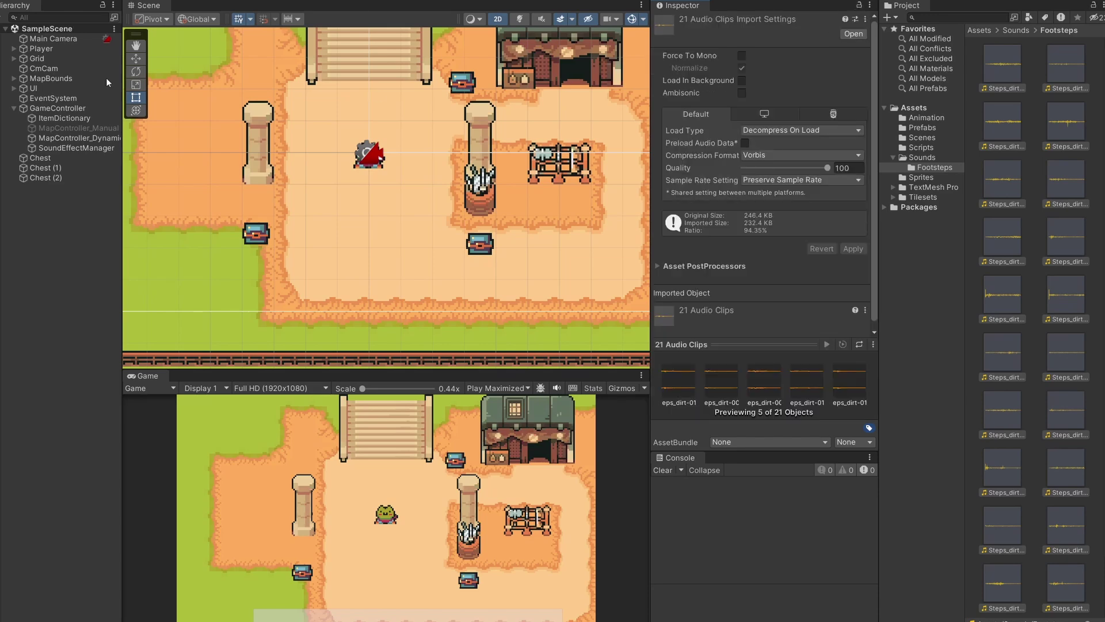